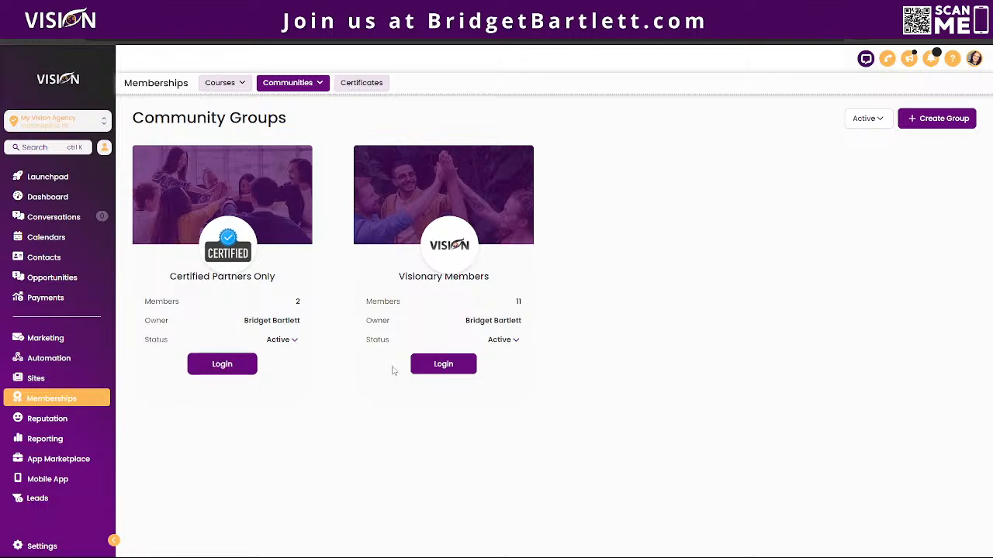
Enter Visionary Members, look over its Learning courses, then go back to the Discussion feed.
click(446, 369)
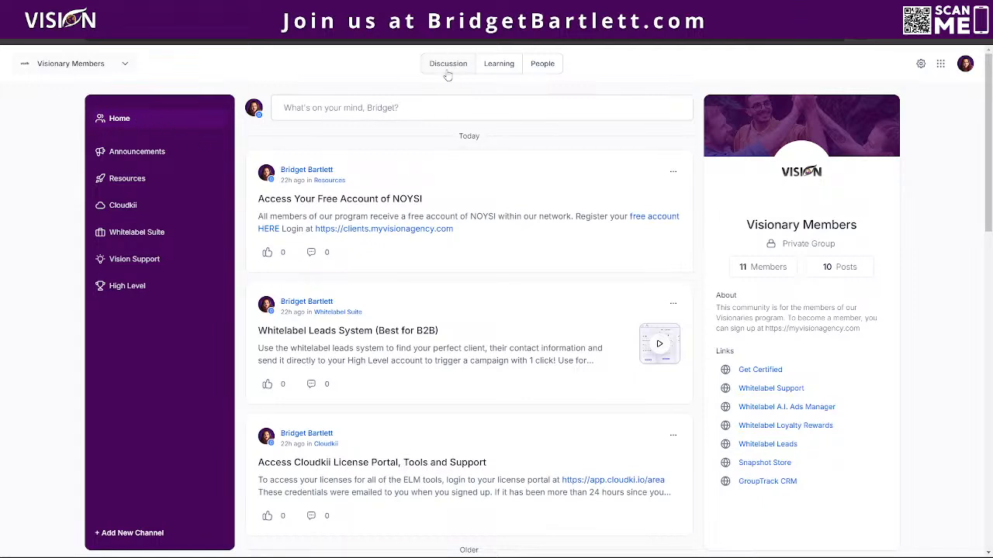
click(500, 63)
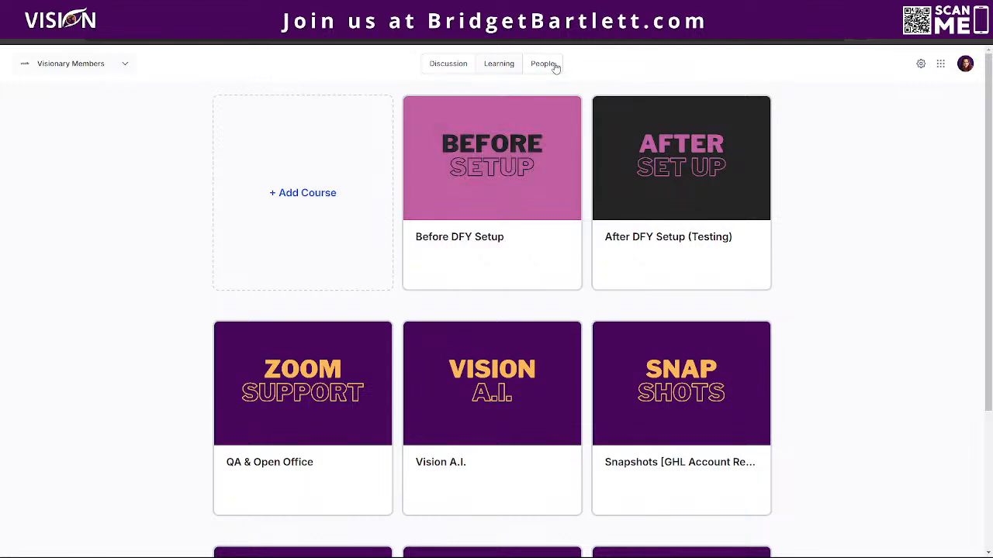
click(446, 63)
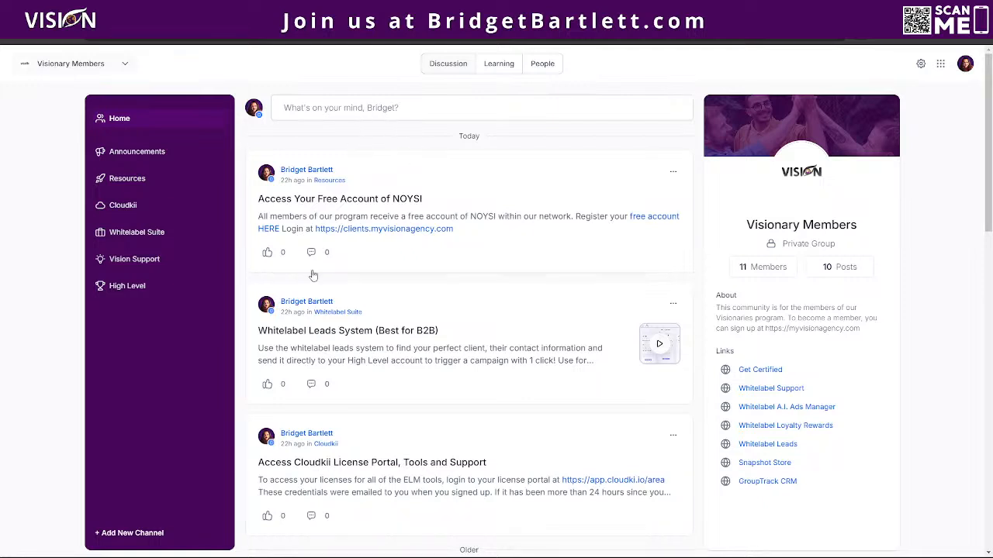
scroll(532, 303, down, 3)
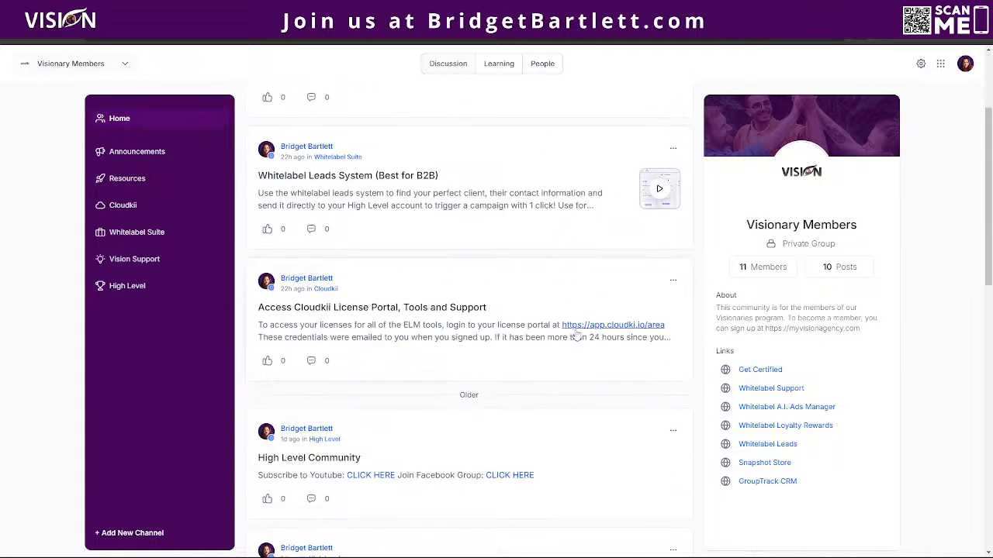
scroll(583, 364, down, 6)
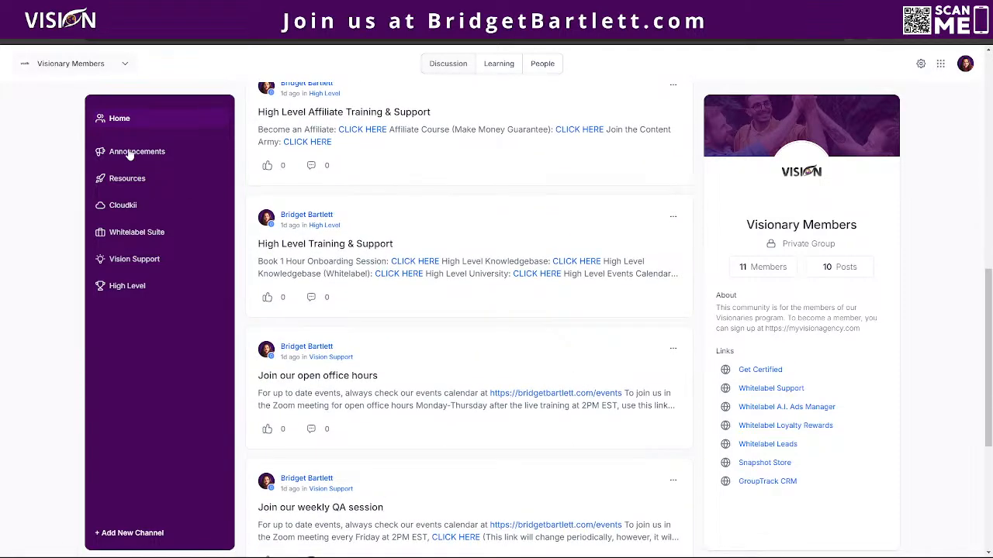
click(144, 533)
click(422, 268)
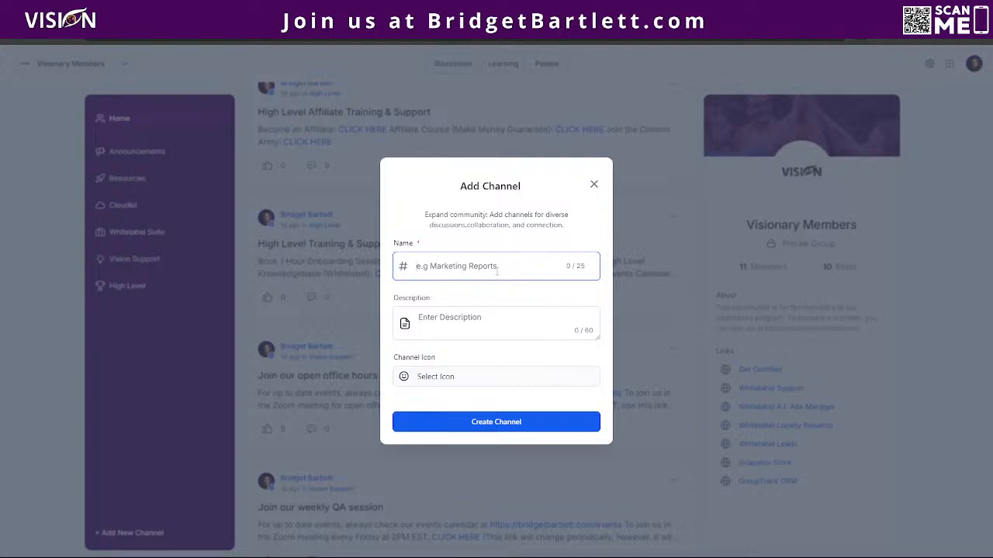
text(High Level)
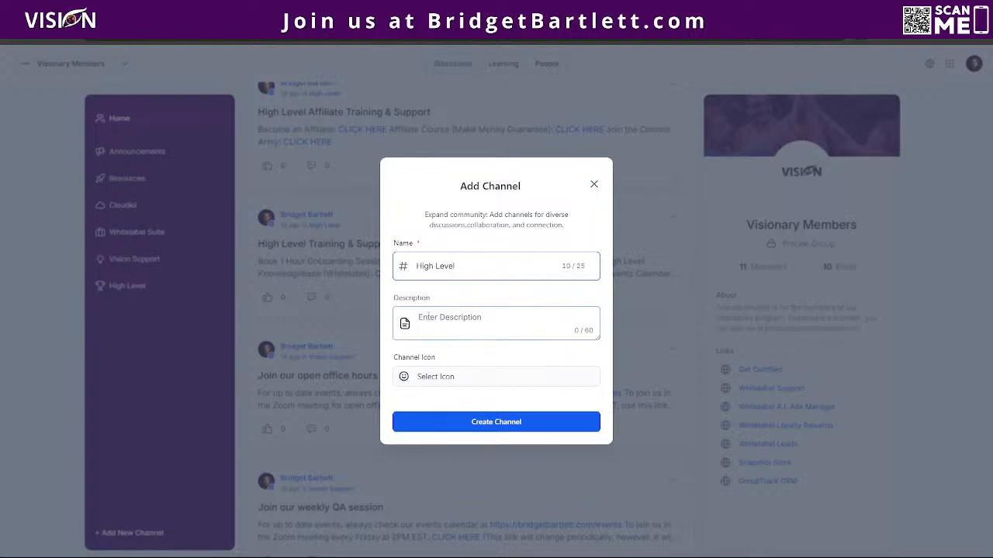
click(441, 379)
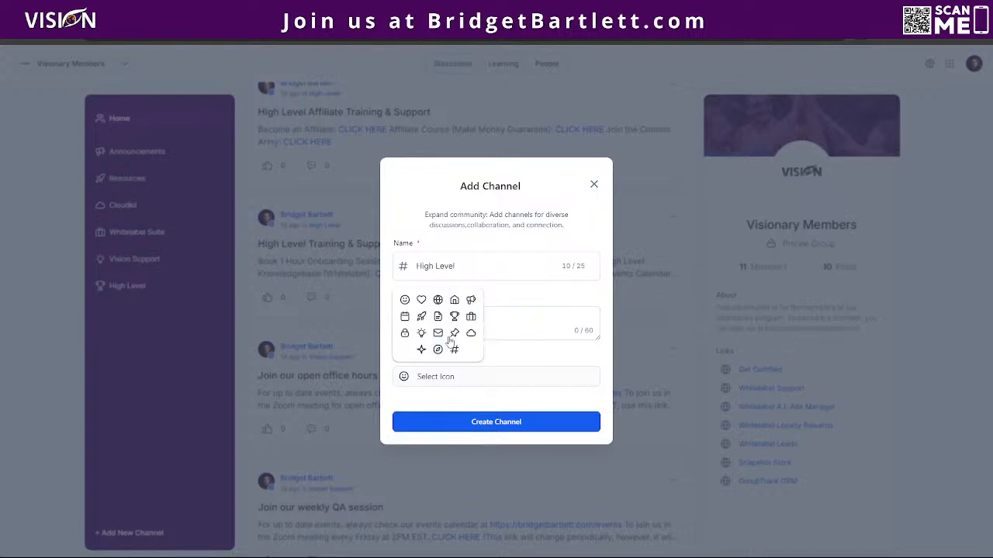
click(596, 185)
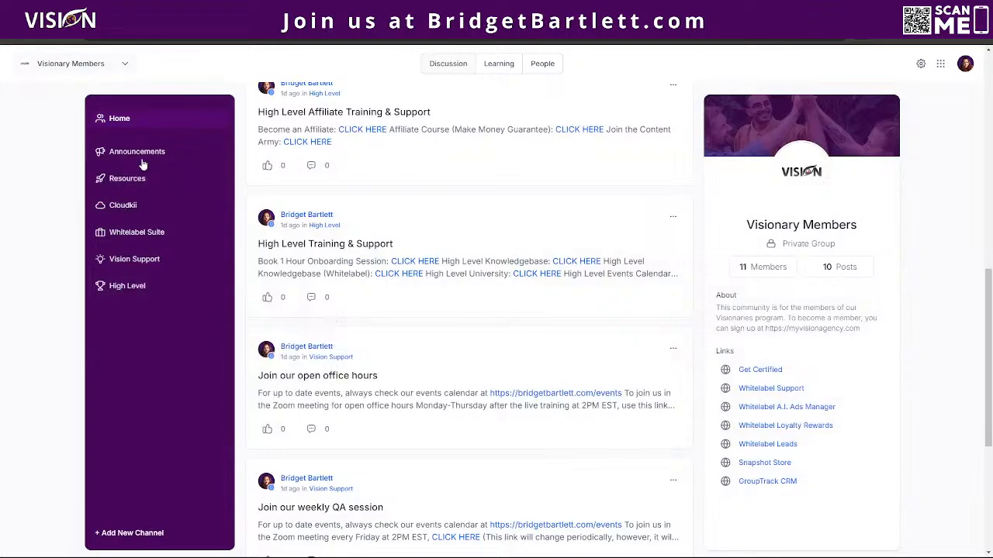
scroll(507, 356, up, 8)
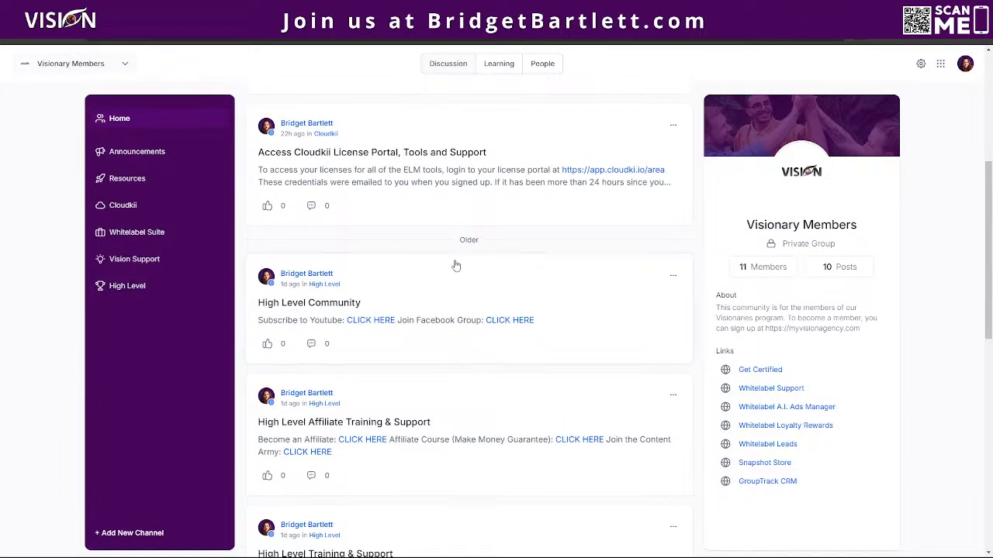
scroll(463, 279, up, 2)
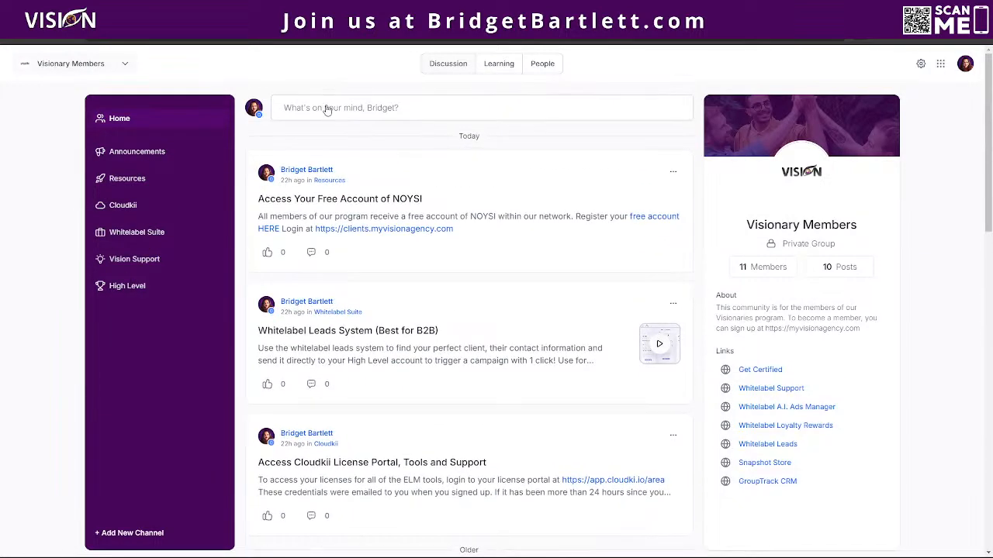
click(328, 106)
click(616, 287)
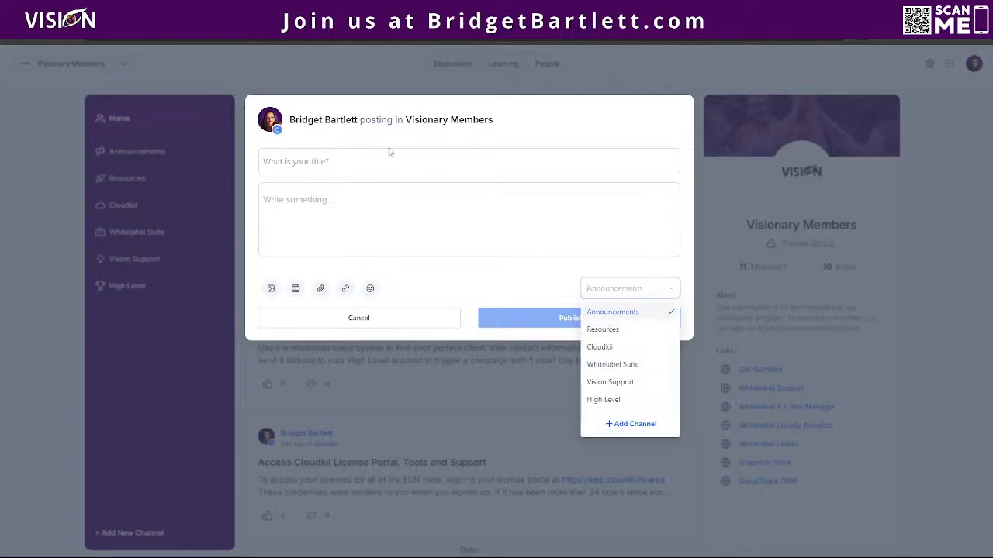
click(523, 252)
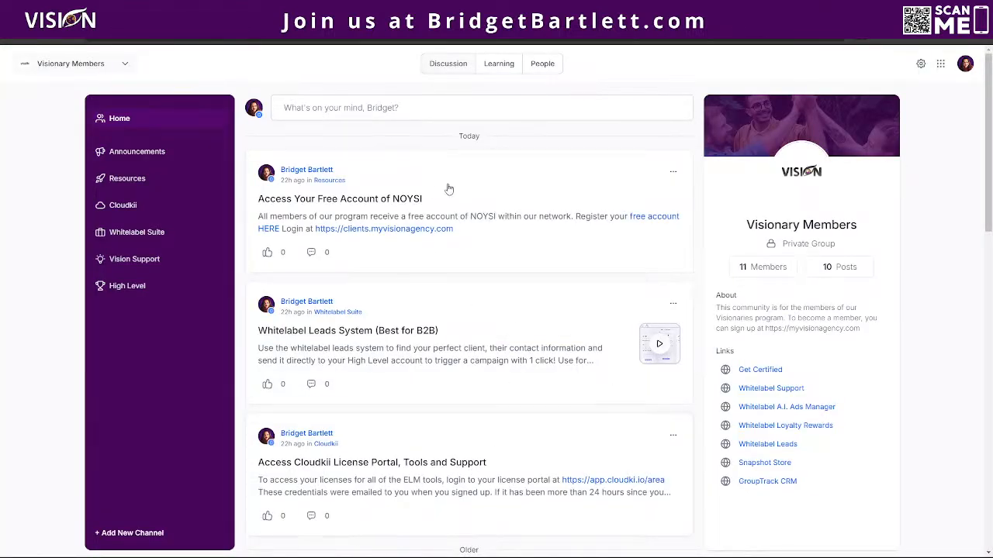
click(128, 151)
click(131, 180)
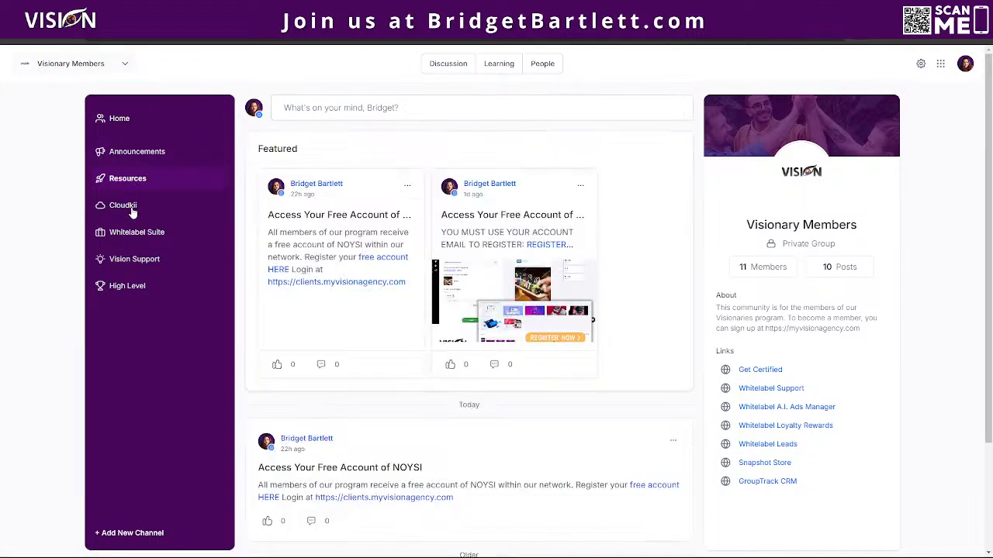
click(128, 208)
click(124, 233)
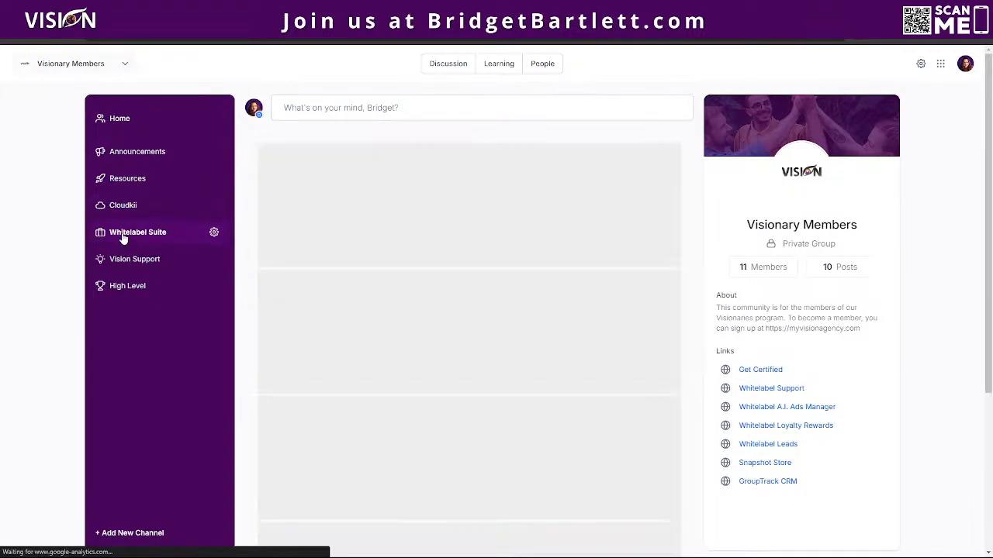
click(134, 264)
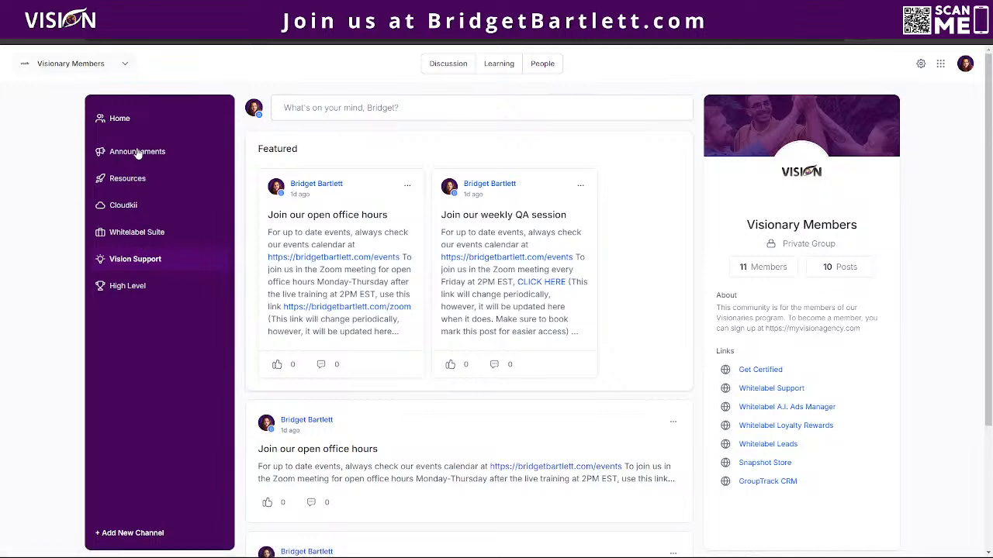
click(121, 128)
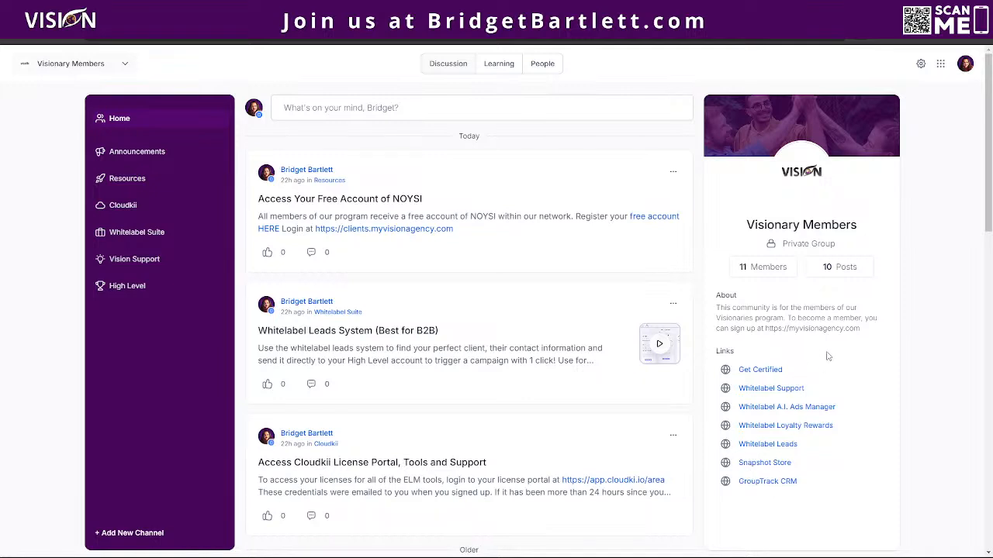
scroll(834, 347, down, 1)
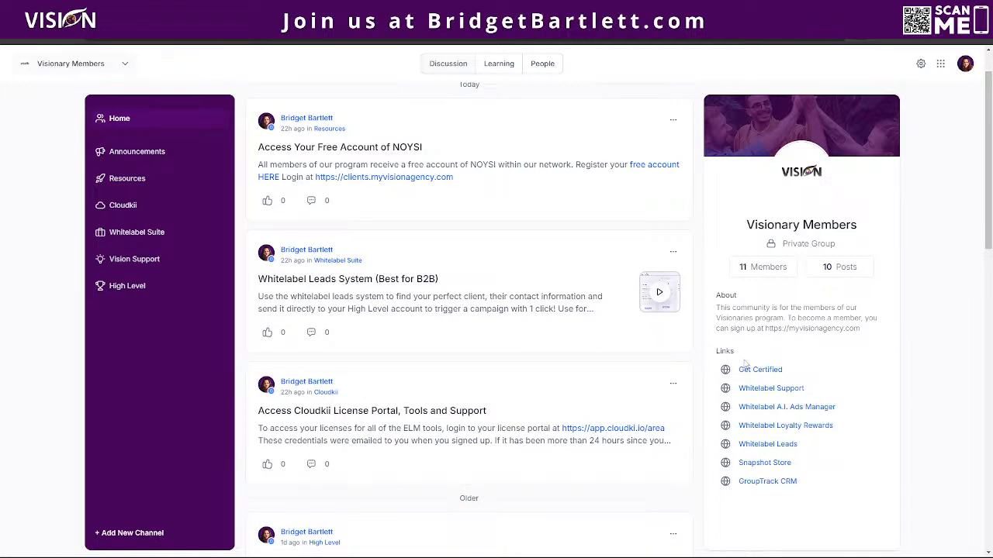
click(86, 73)
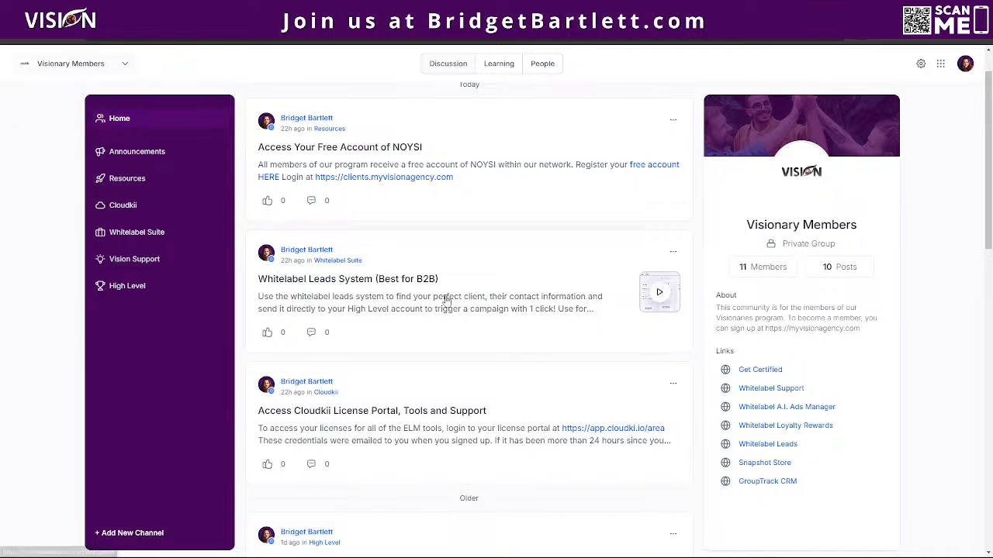
click(91, 75)
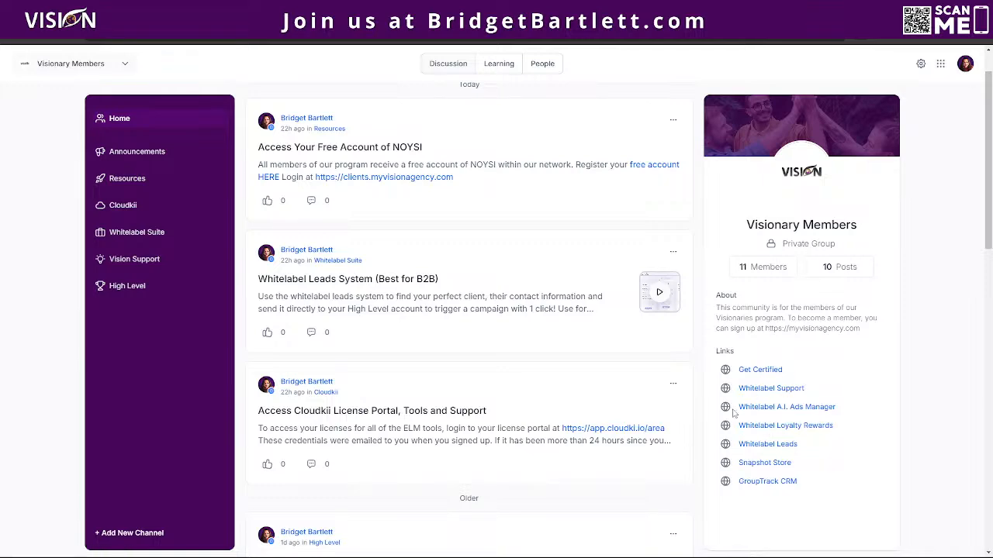
Review the Visionary Members Details settings, close without saving, and show the group switcher list.
click(921, 63)
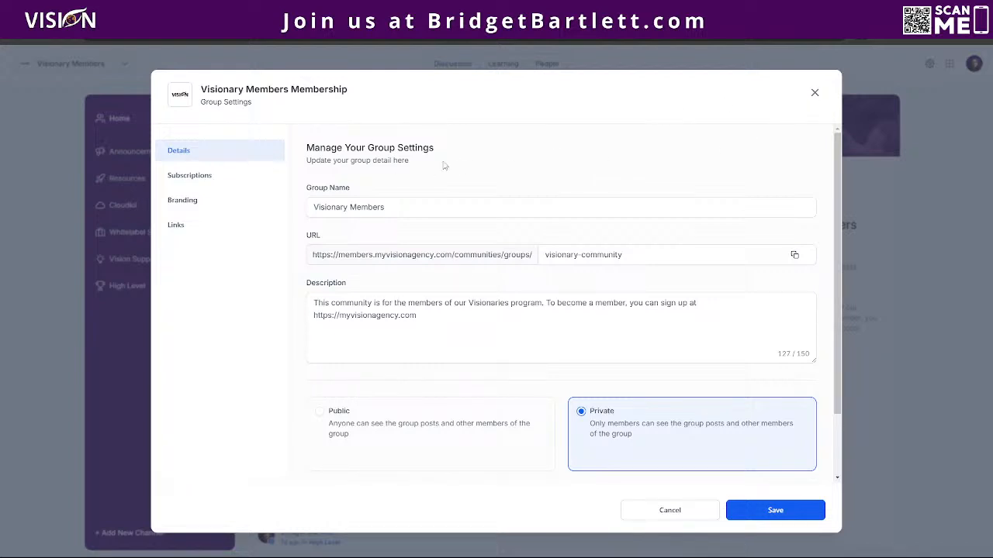
click(351, 209)
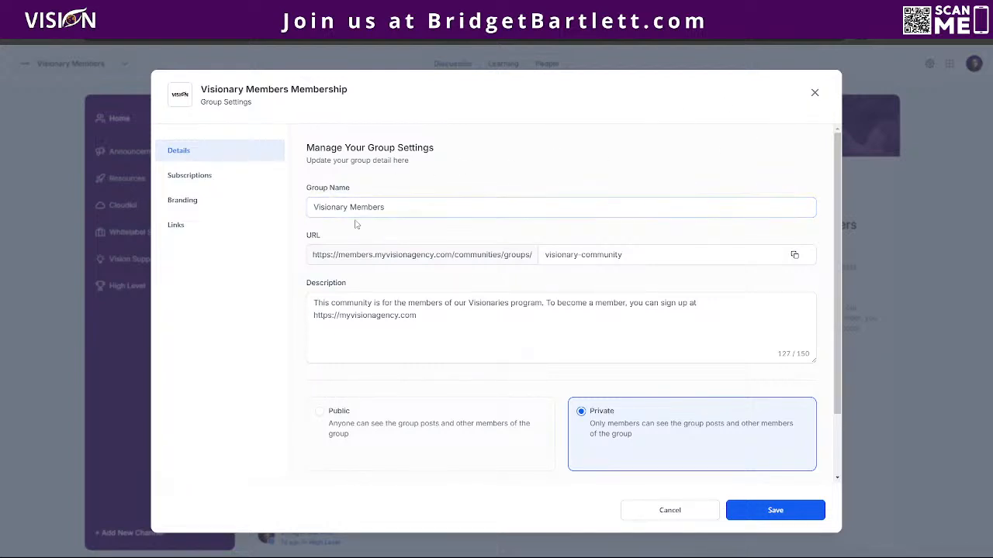
scroll(472, 281, down, 1)
scroll(472, 281, down, 2)
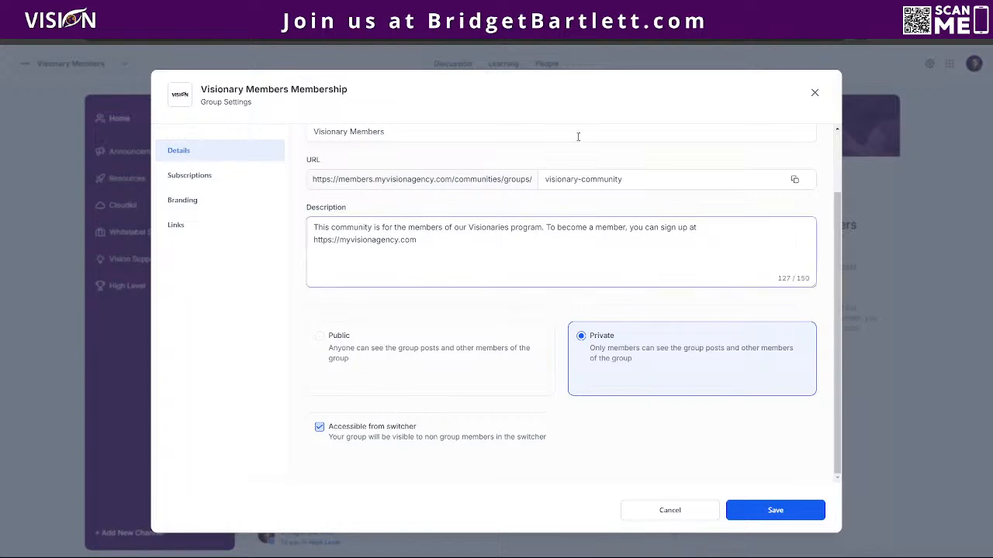
click(814, 93)
click(88, 65)
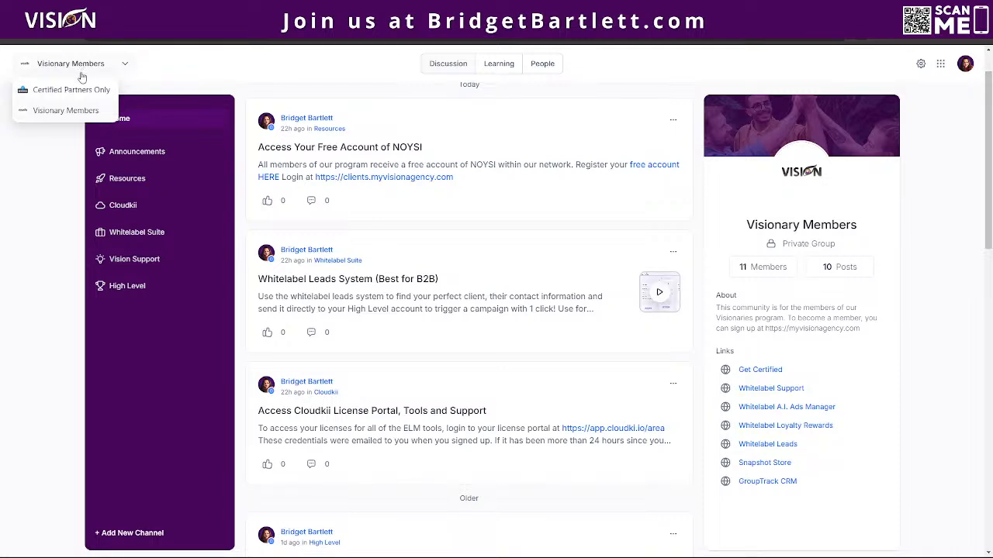
mouse_move(73, 65)
click(71, 92)
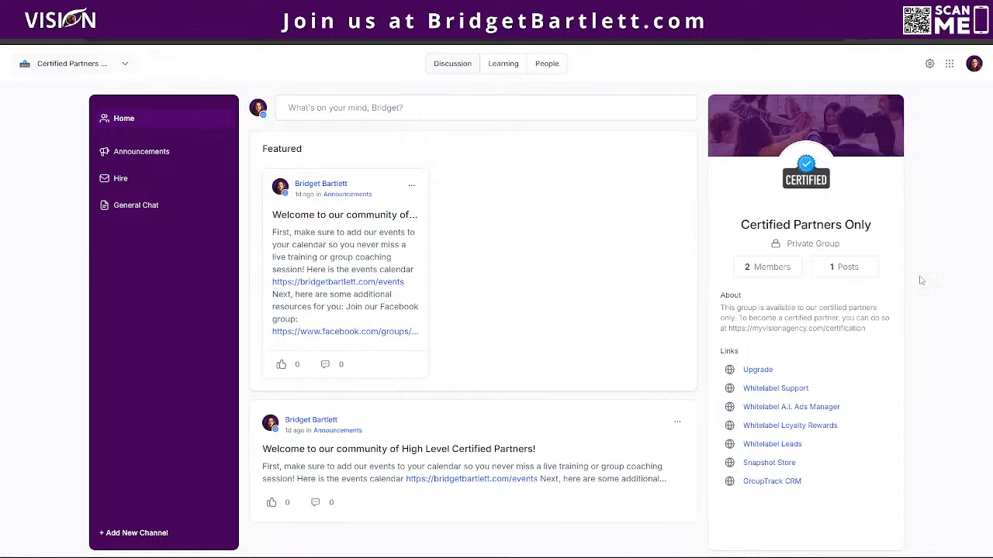
click(78, 64)
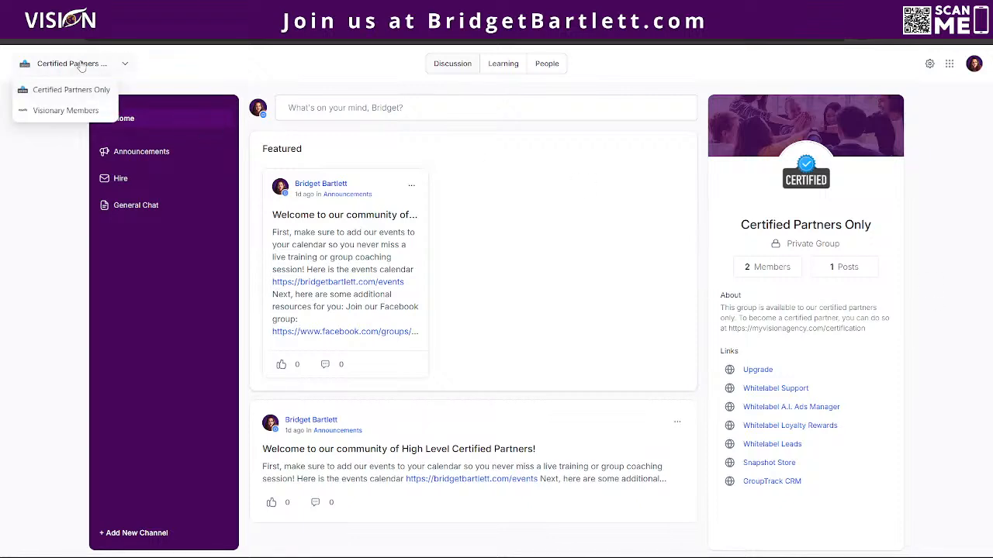
click(68, 111)
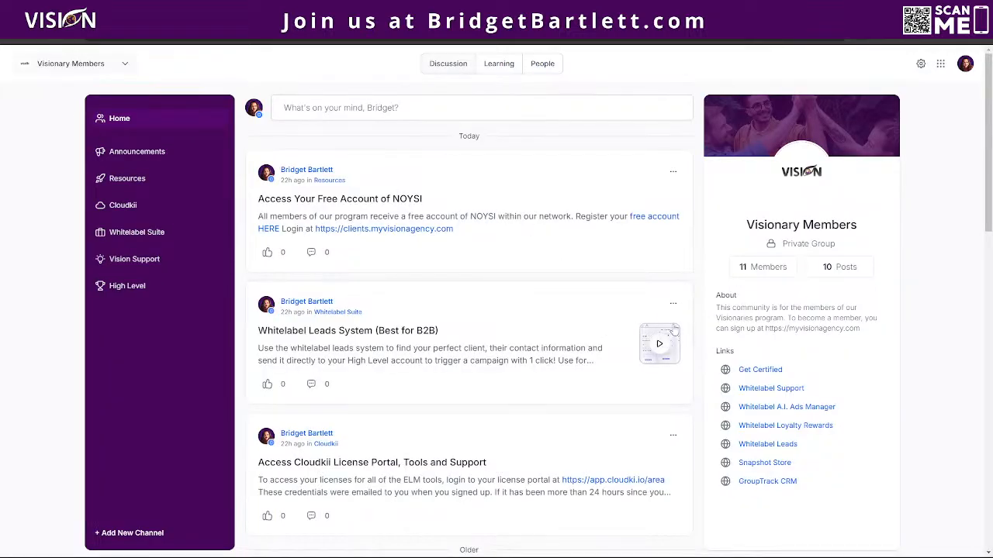
click(755, 372)
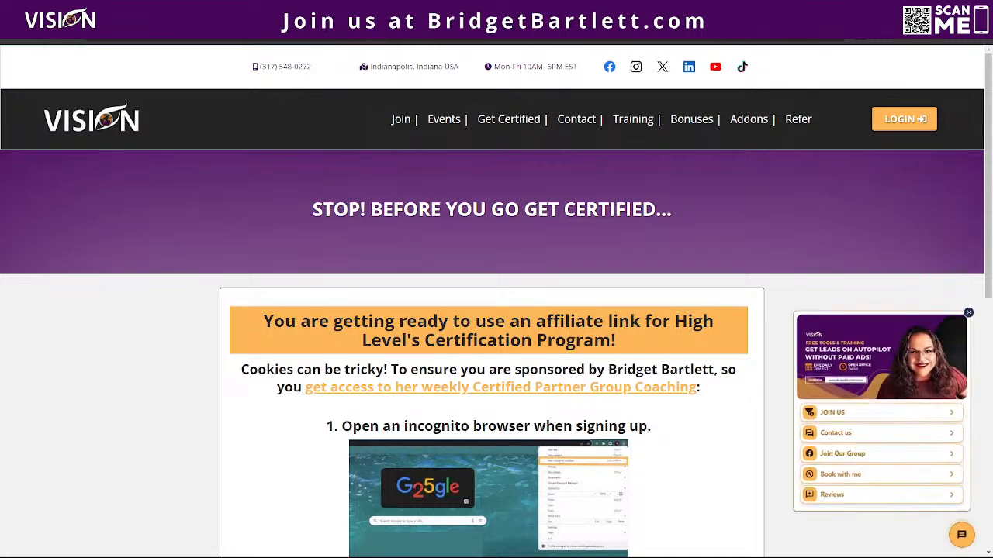
key(alt+Left)
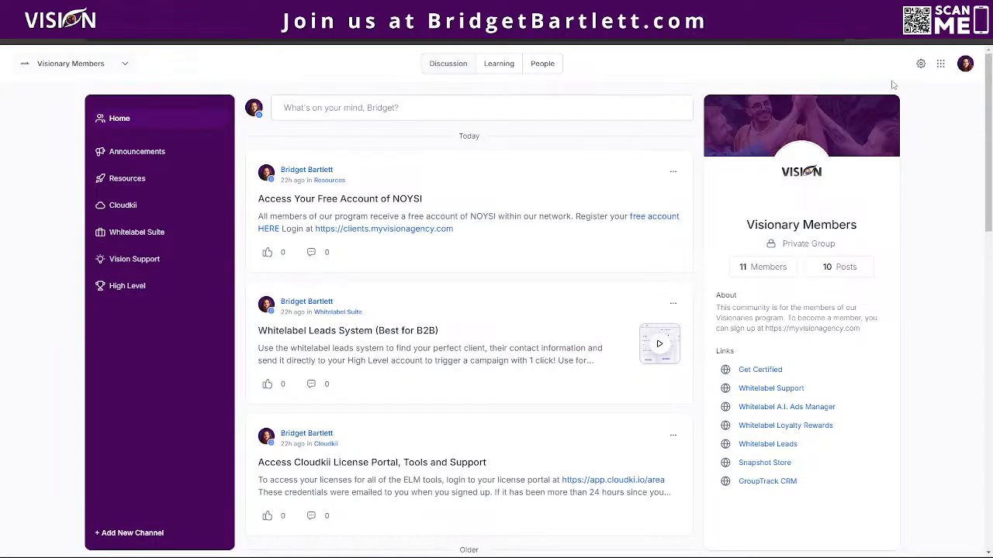
Show the Visionary Members subscription plans, which list only the Free plan.
click(921, 64)
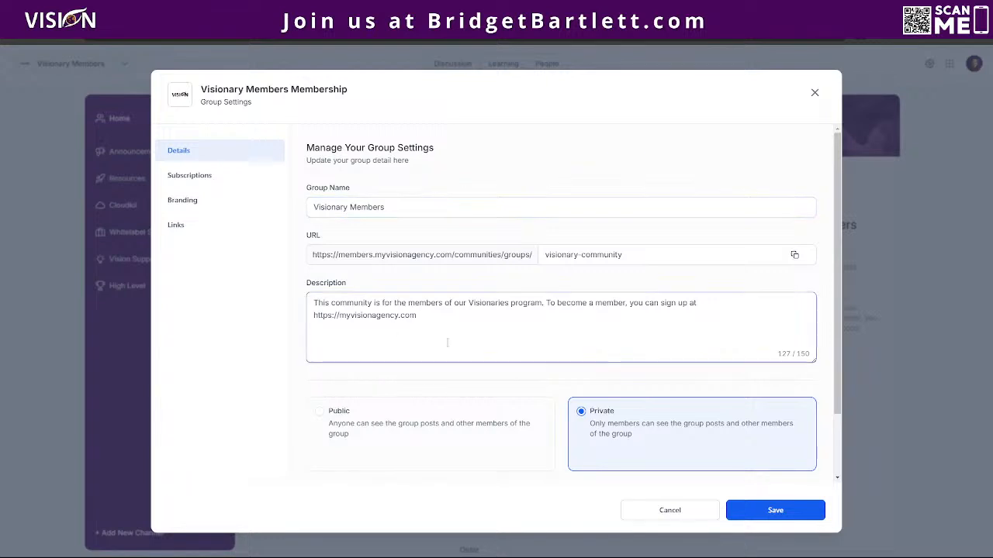
scroll(419, 372, down, 1)
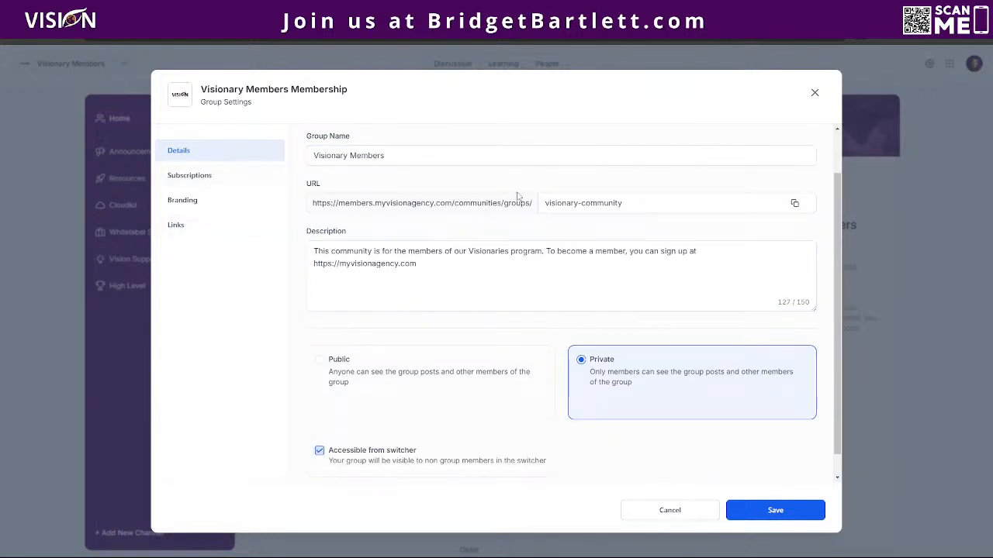
click(214, 177)
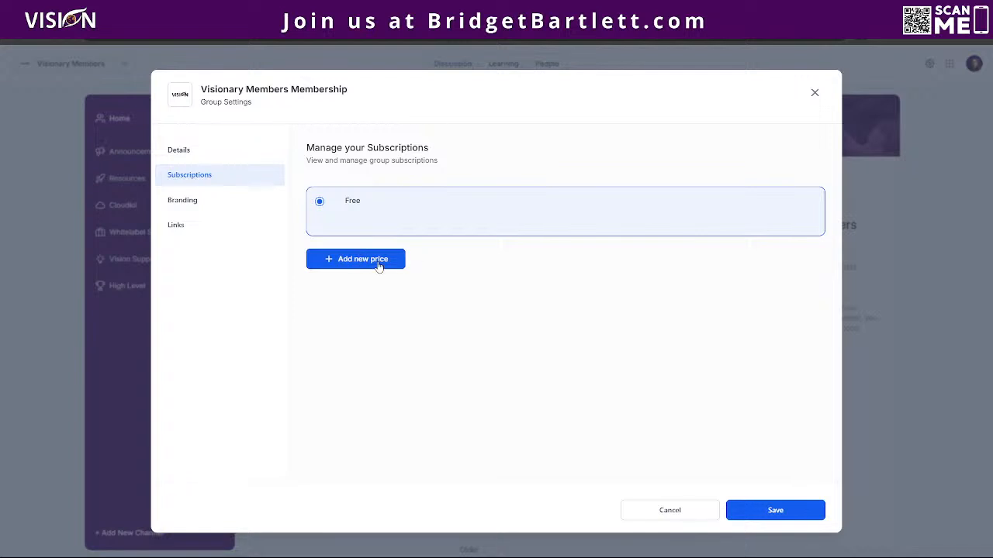
Inspect the Add New Price form, leaving Recurring and Monthly, and discard it.
click(379, 266)
click(412, 201)
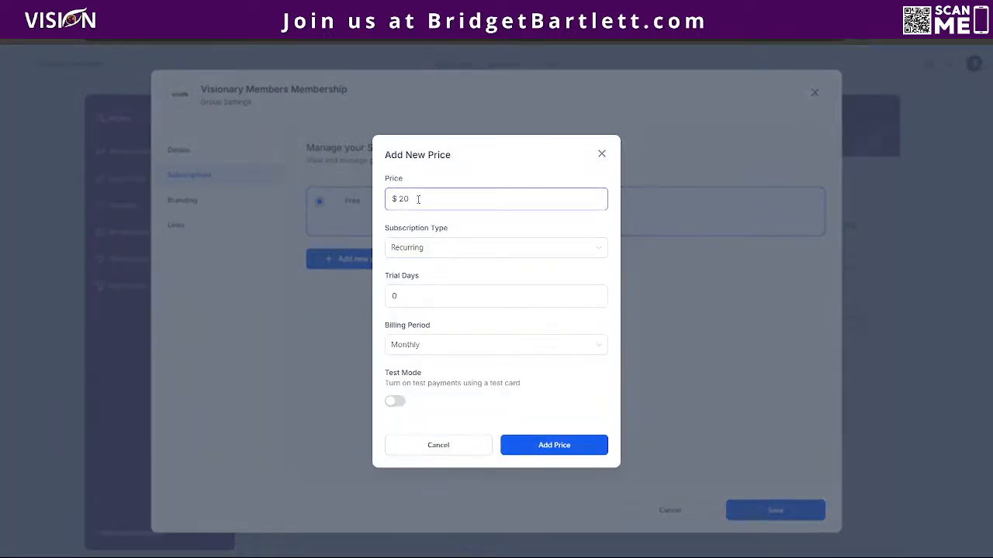
click(412, 249)
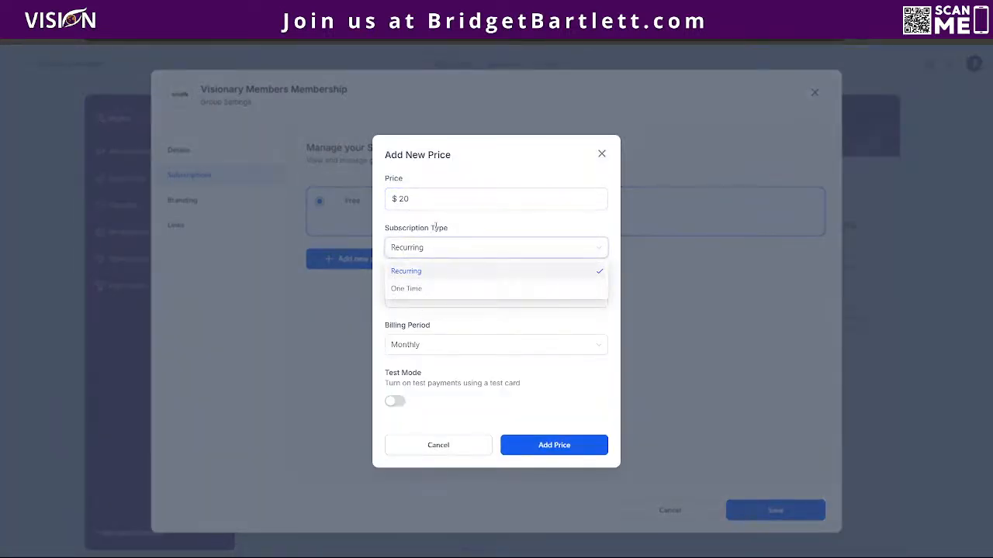
click(426, 273)
click(412, 297)
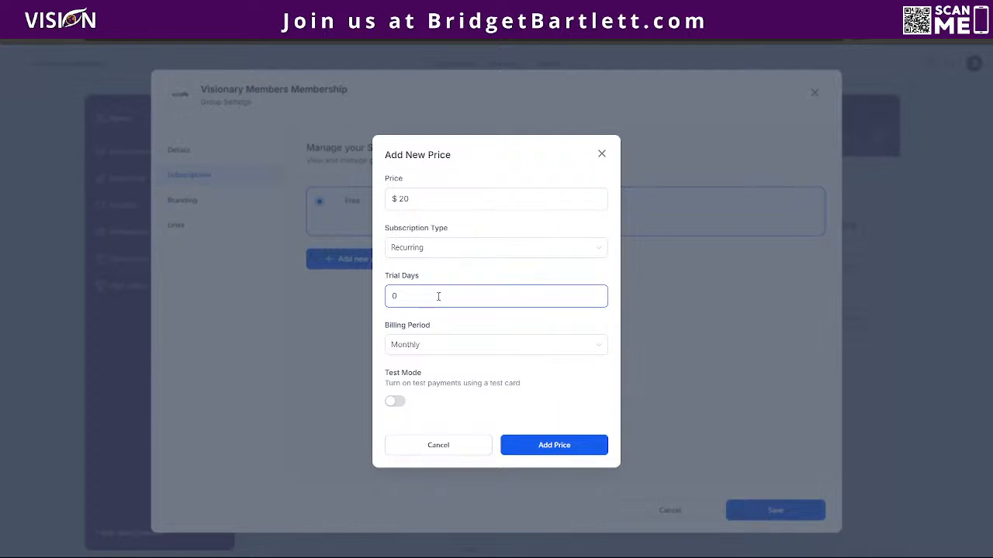
click(417, 347)
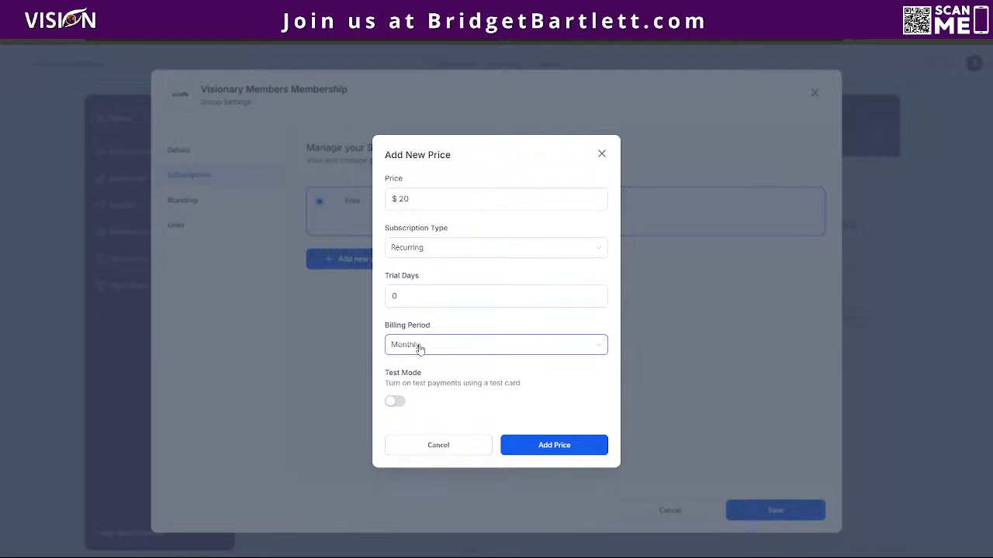
click(447, 363)
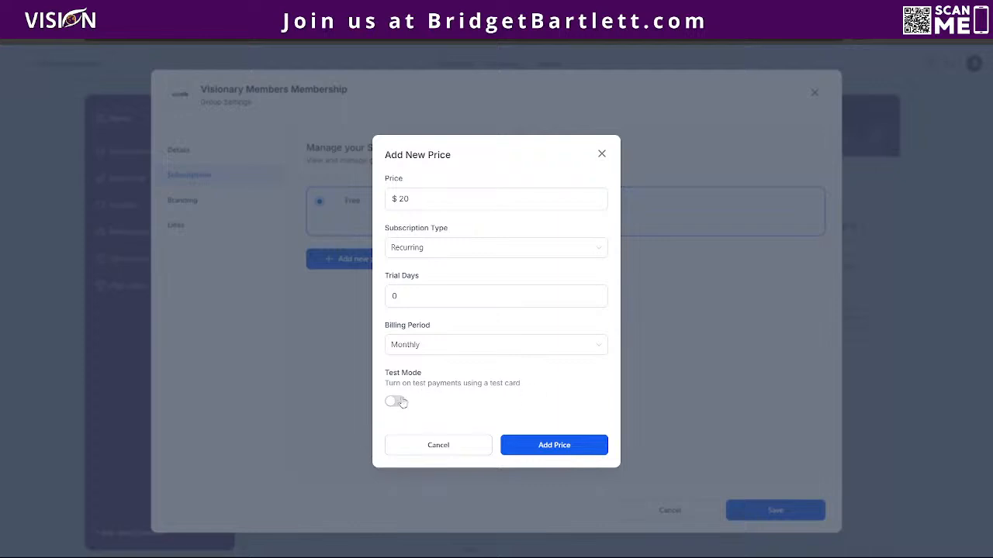
click(602, 155)
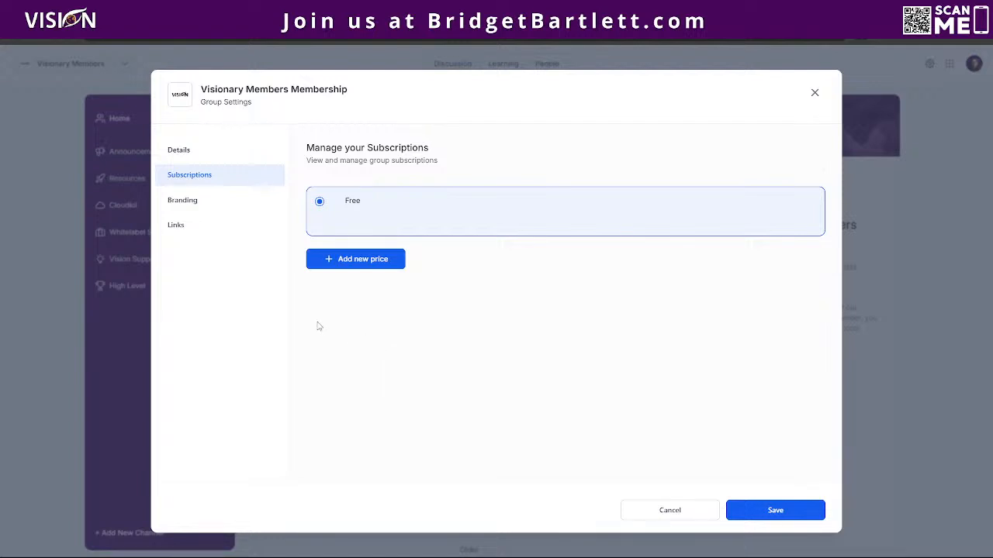
Review the favicon, cover, logo and brand colour unchanged, then show the seven promotional Links.
click(190, 201)
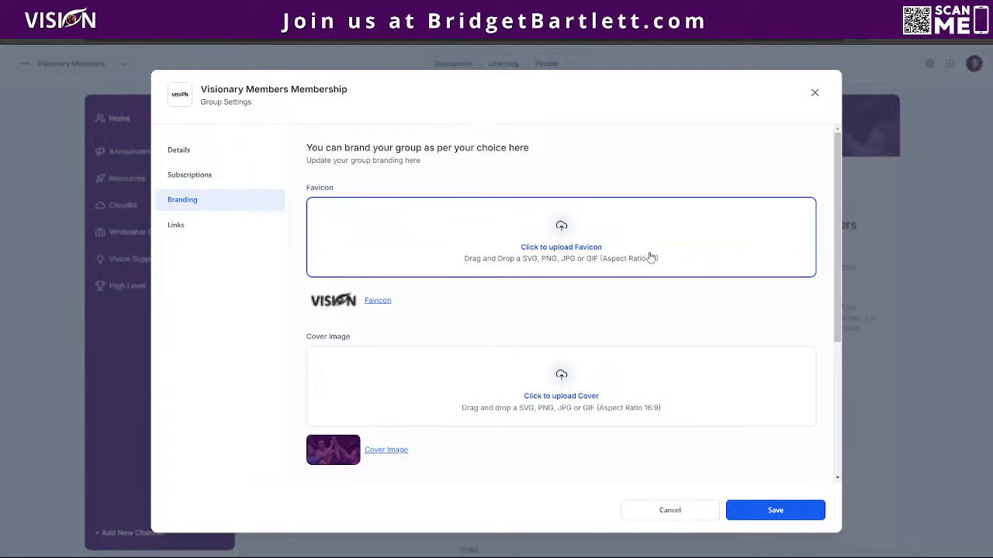
scroll(543, 287, down, 2)
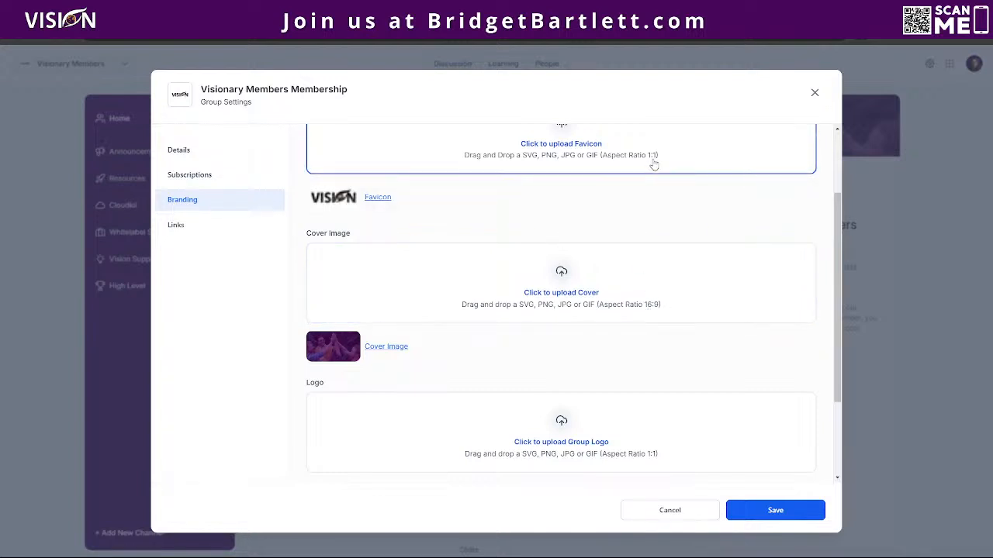
scroll(628, 299, down, 2)
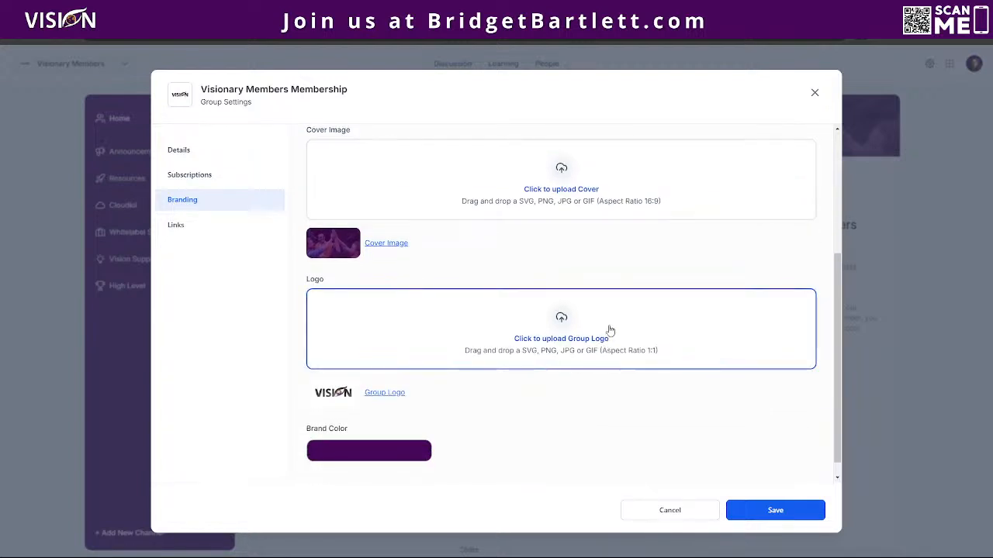
scroll(630, 339, down, 1)
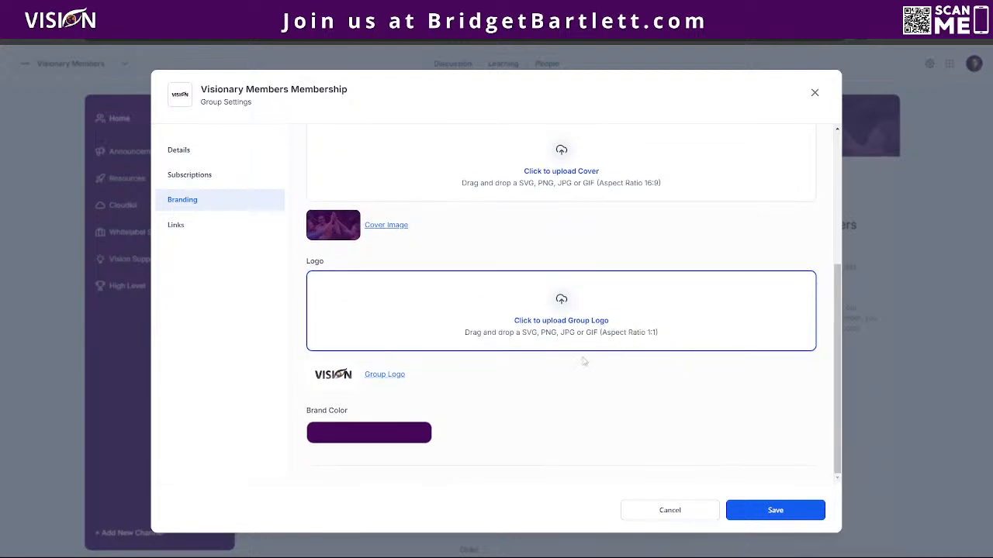
click(360, 436)
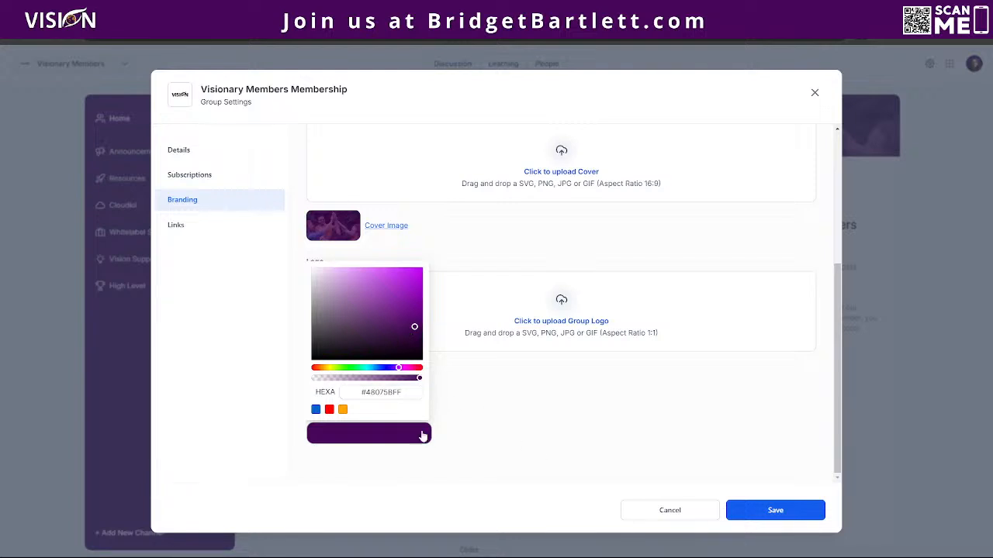
click(523, 419)
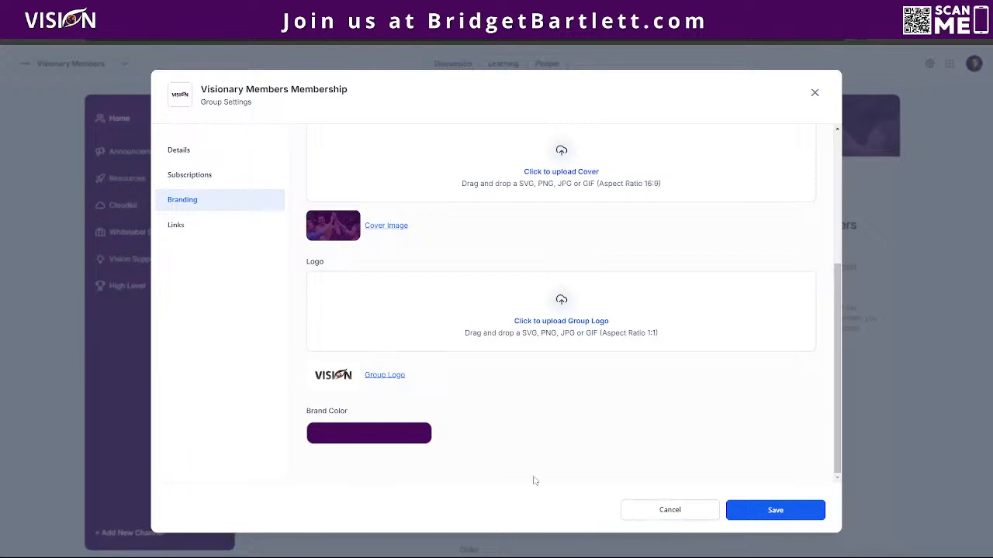
click(183, 227)
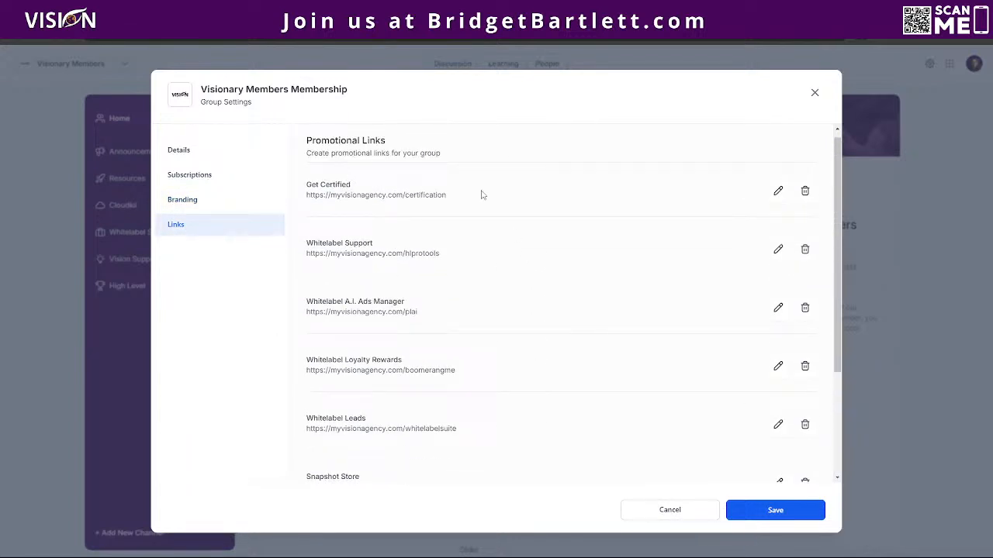
Scroll through the seven promotional links, then cancel out of Group Settings without saving.
scroll(365, 237, up, 1)
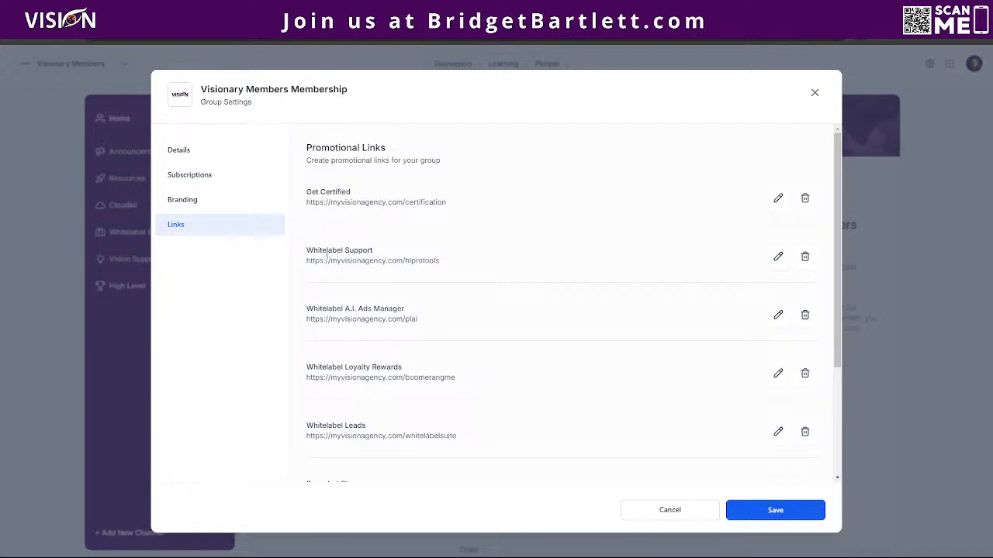
scroll(543, 388, down, 1)
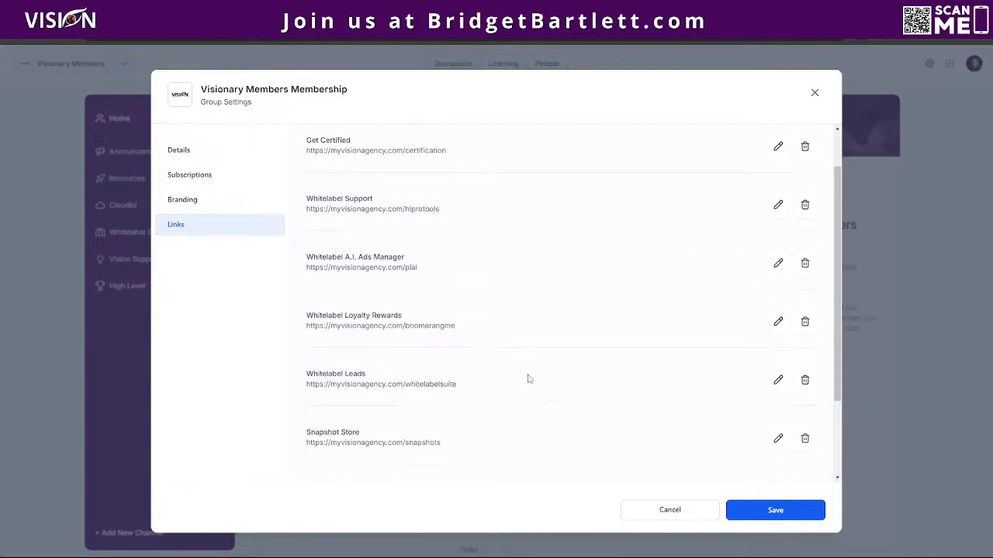
scroll(388, 388, down, 2)
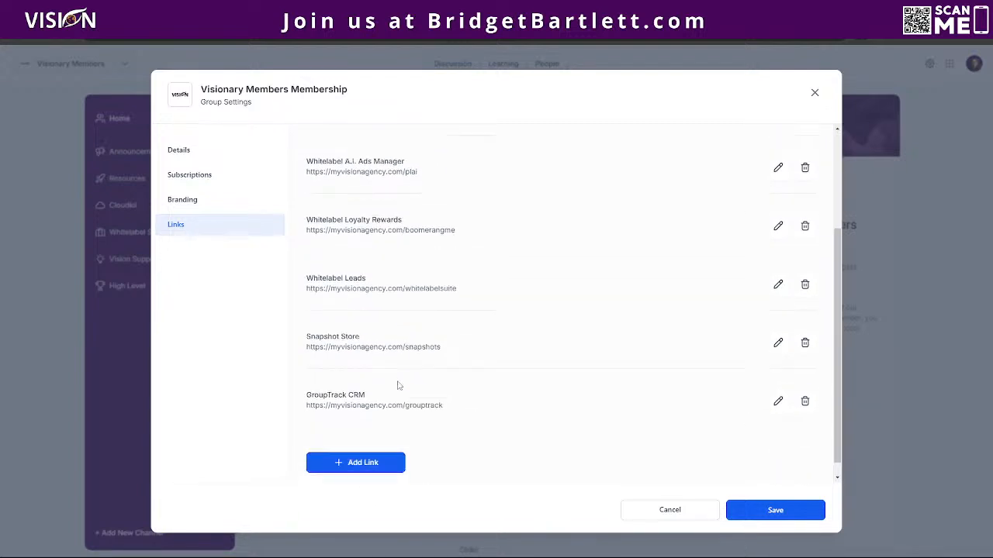
click(677, 512)
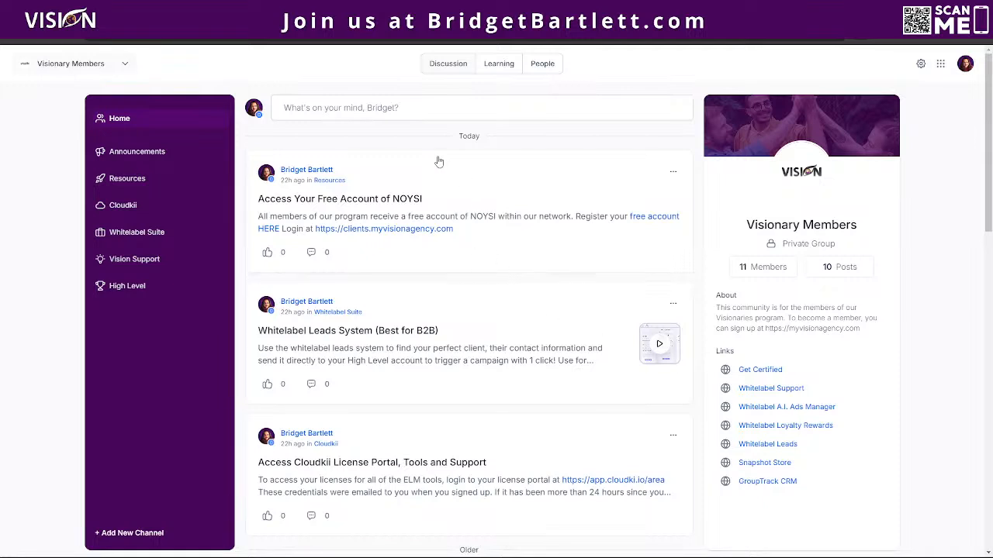
Open the Learning tab and browse the Add Course list without adding a course.
click(499, 65)
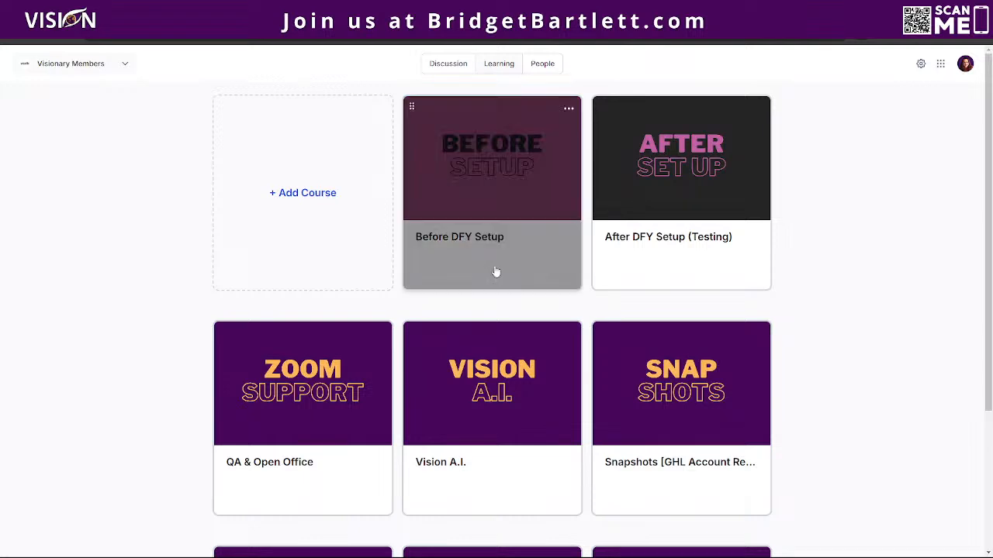
click(317, 197)
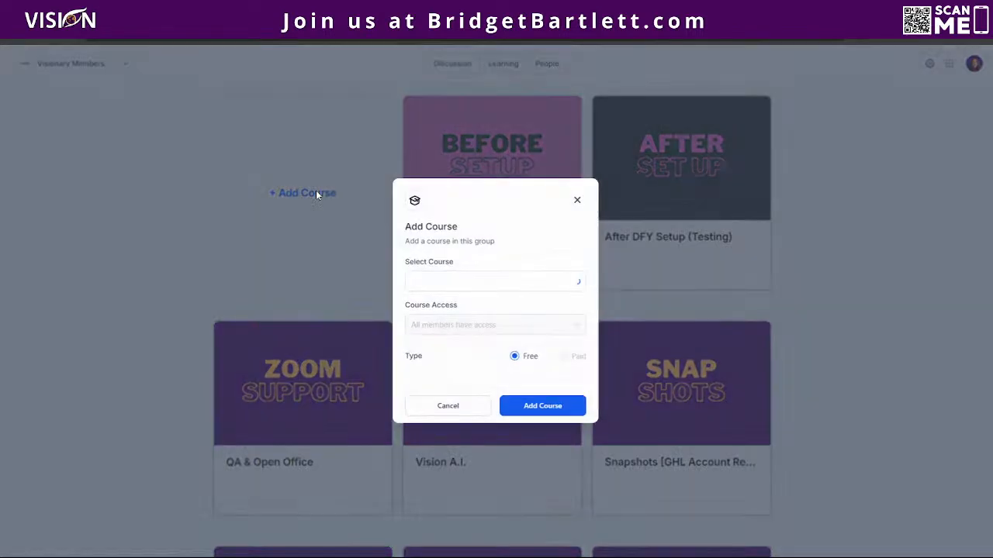
click(445, 284)
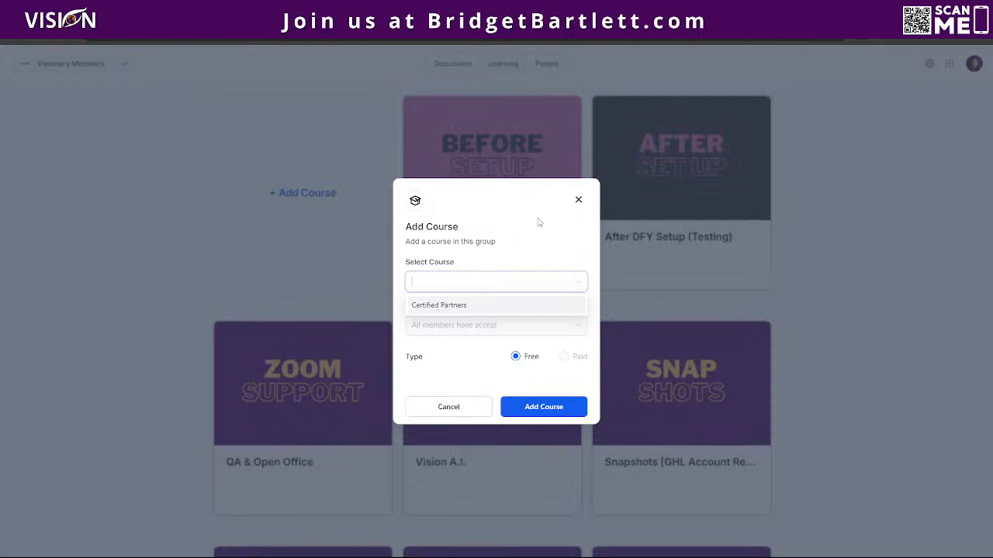
click(578, 199)
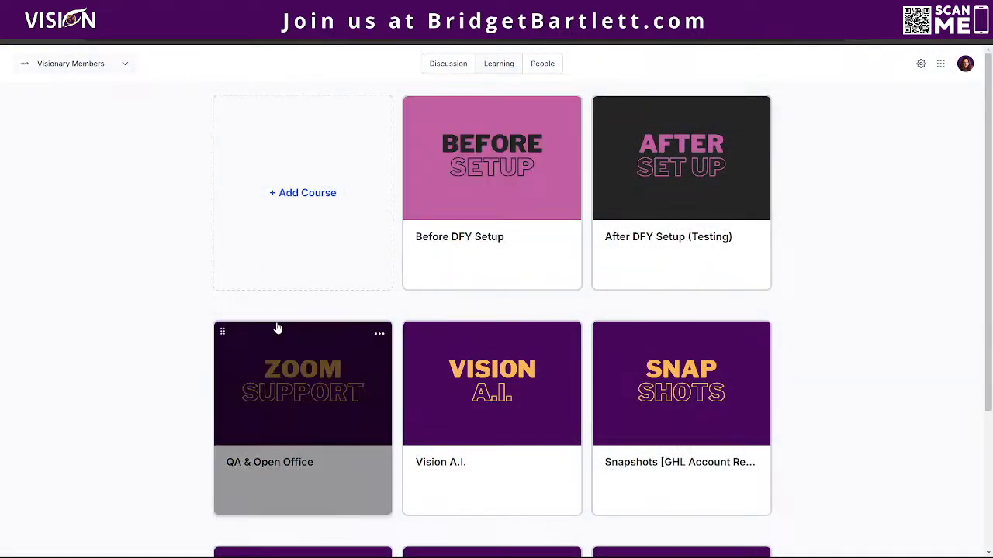
Switch to the Certified Partners Only group and show its Learning courses.
click(101, 69)
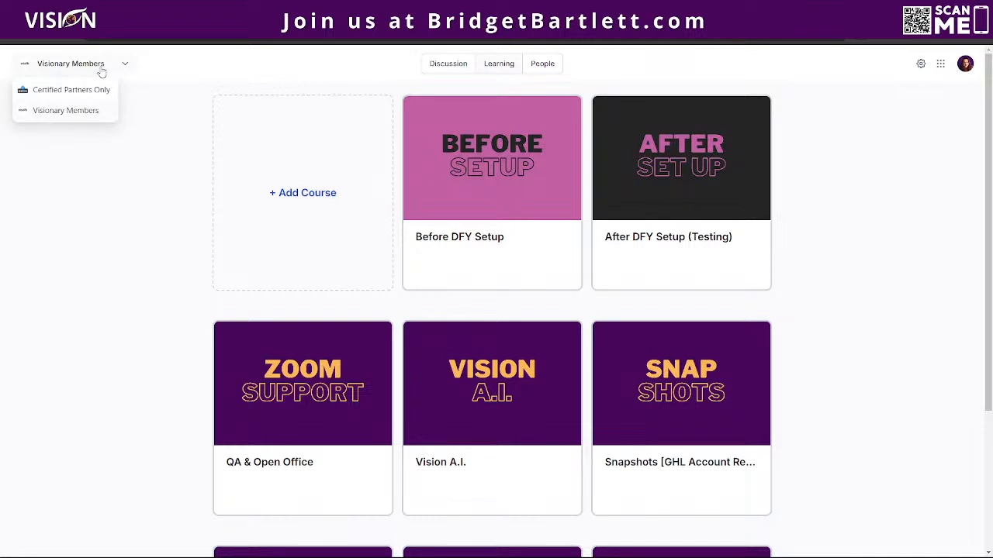
click(89, 90)
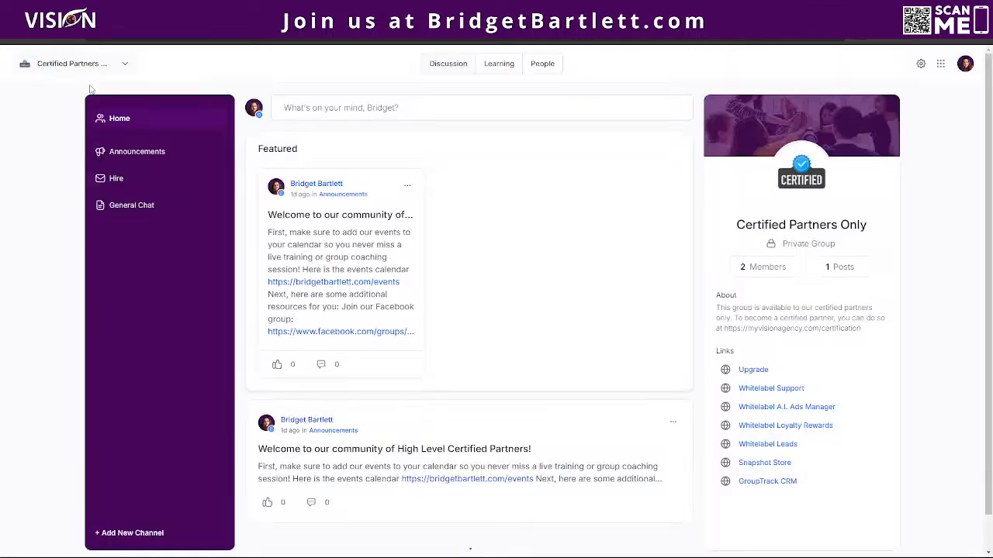
click(504, 65)
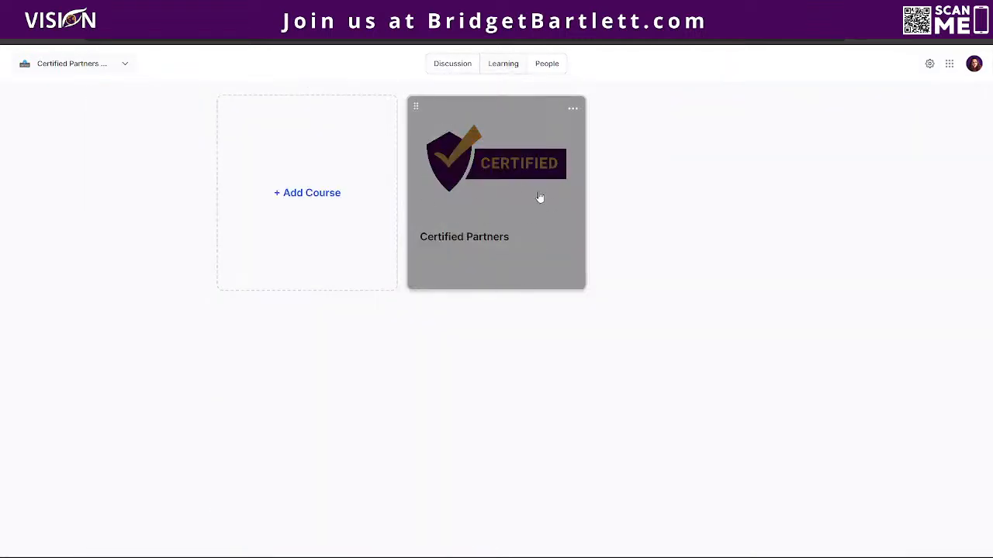
Browse the courses available to add, then close the Add Course dialog without adding.
click(282, 192)
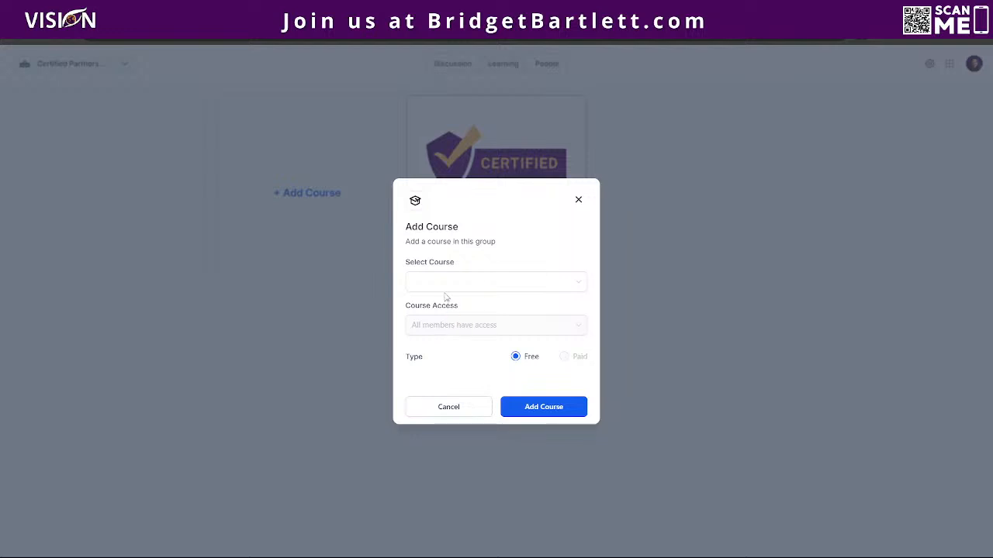
click(442, 282)
scroll(458, 364, down, 2)
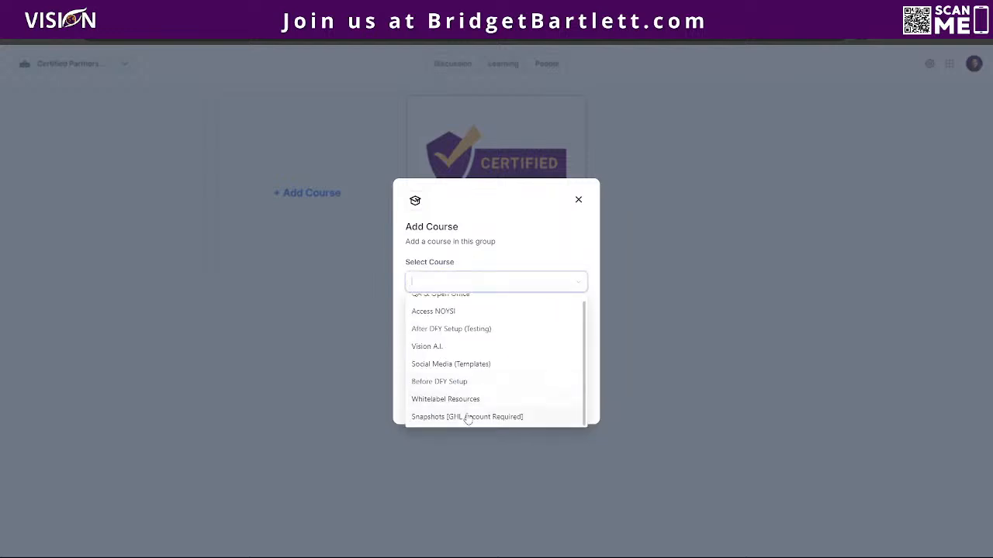
scroll(468, 411, up, 1)
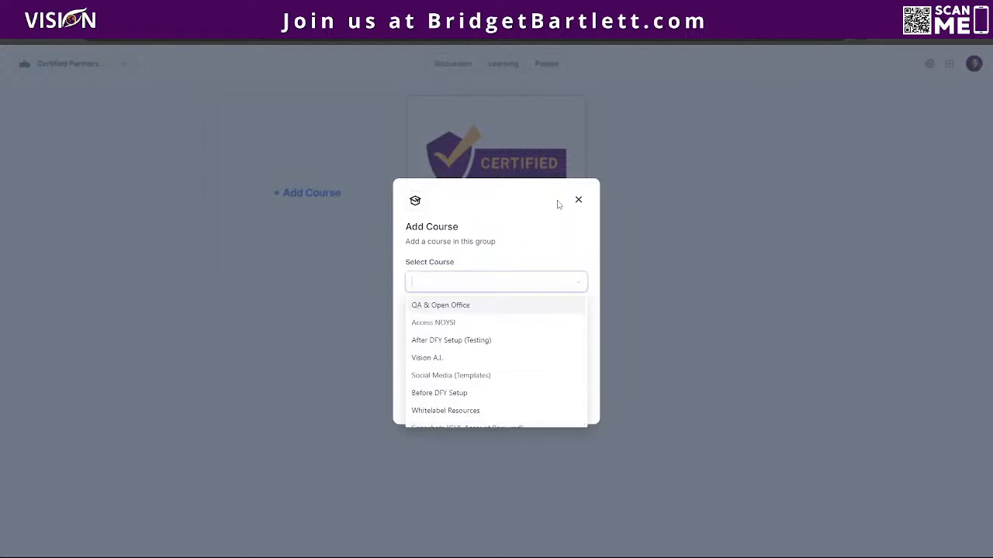
click(578, 200)
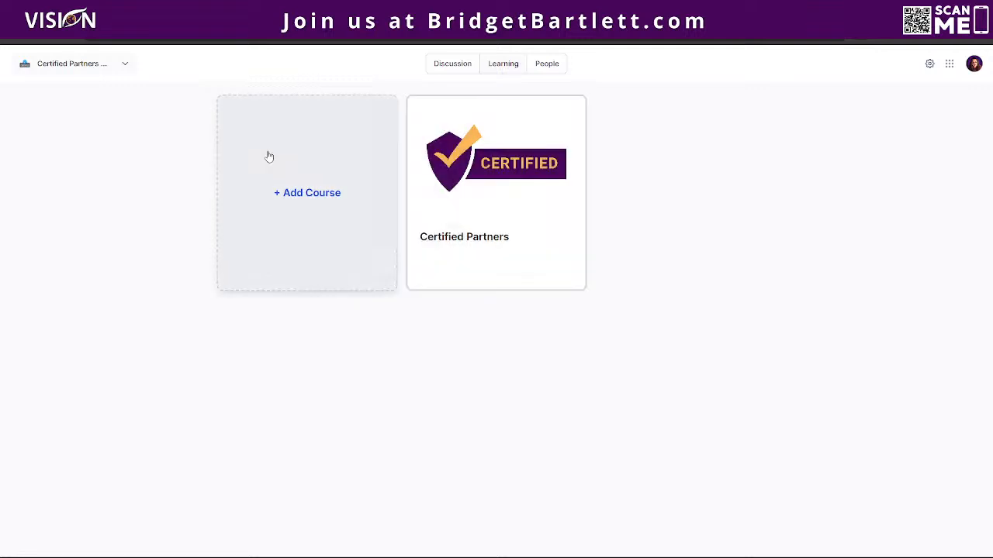
mouse_move(33, 58)
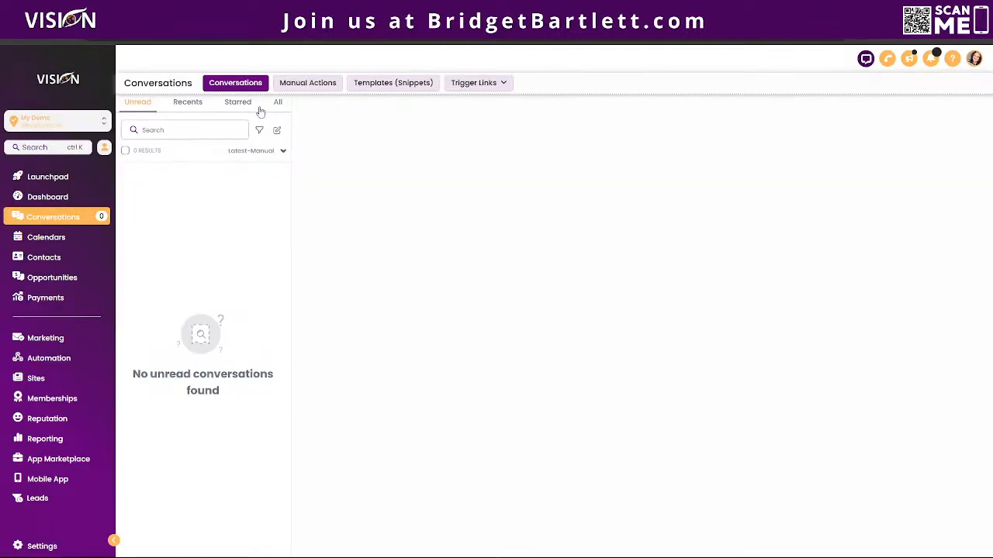
Navigate through Automation and Sites to Memberships, then expand the Courses and Communities menus.
click(61, 360)
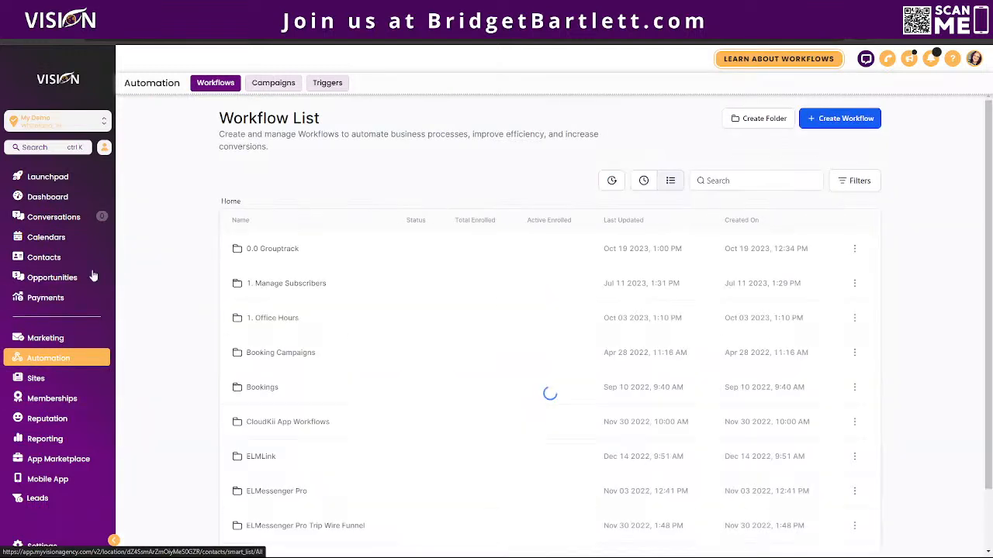
click(76, 381)
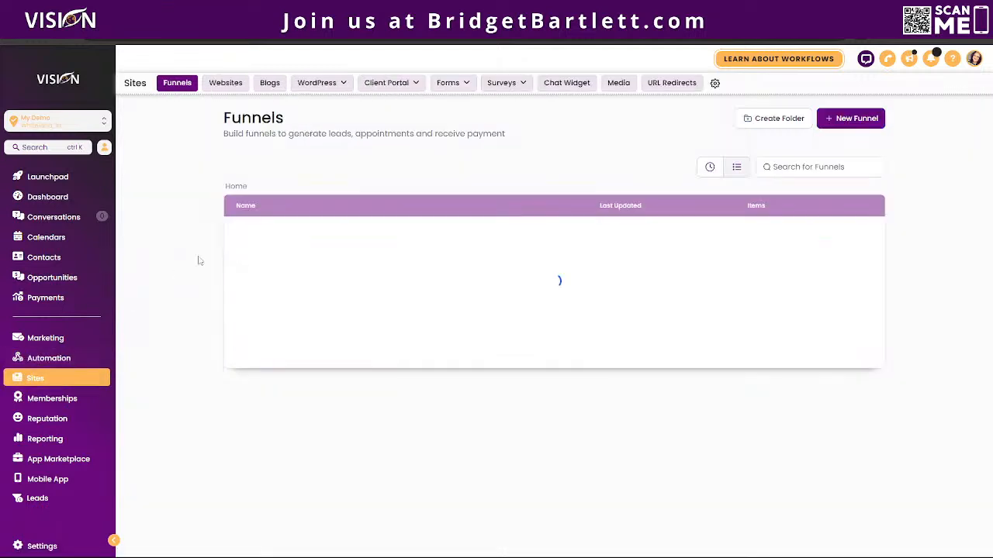
click(55, 398)
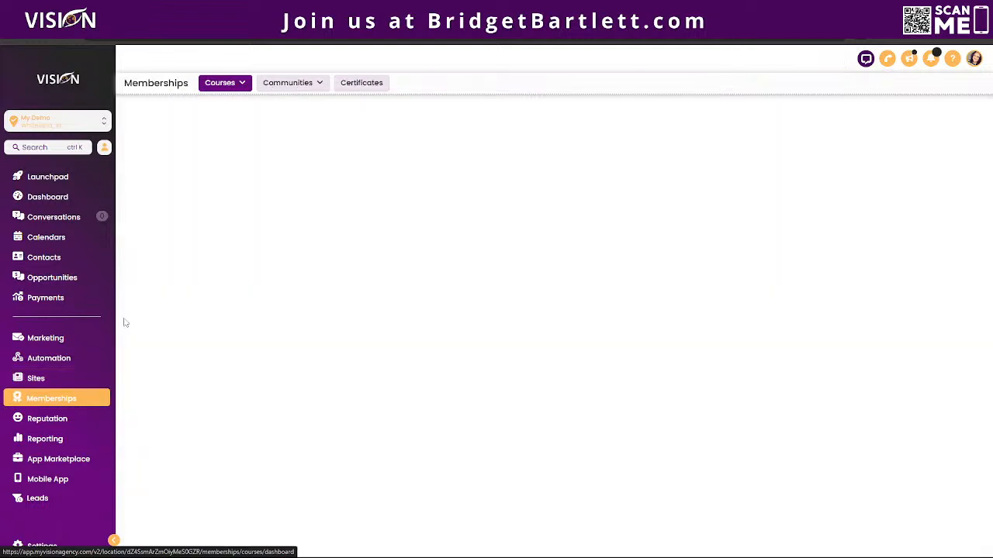
click(223, 84)
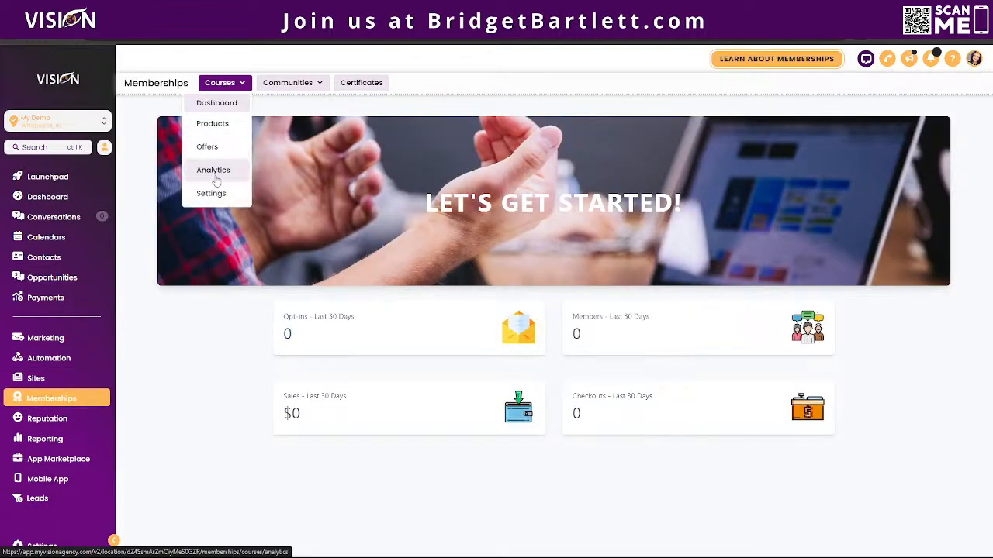
click(306, 82)
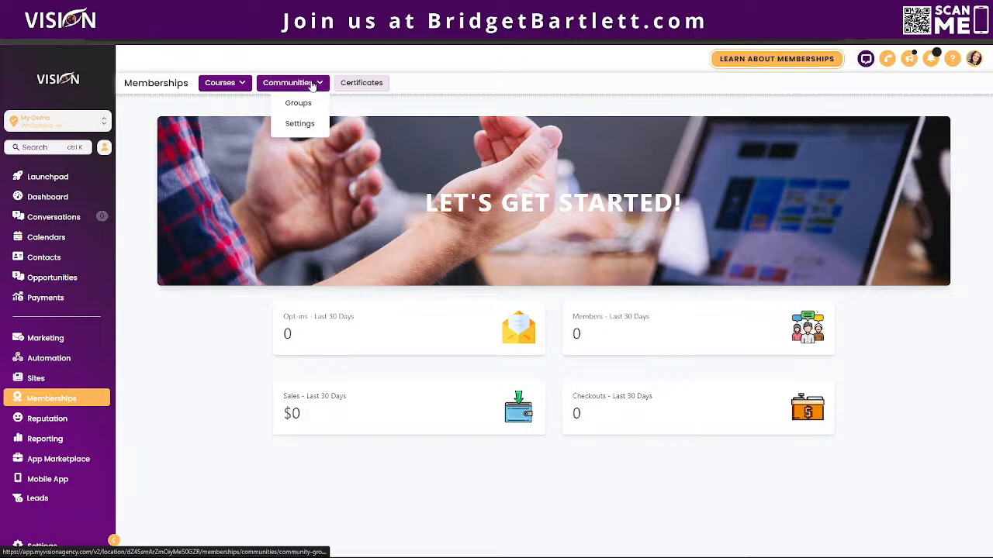
Open Communities Settings Domain Setup and reveal the Custom Domain records.
click(302, 125)
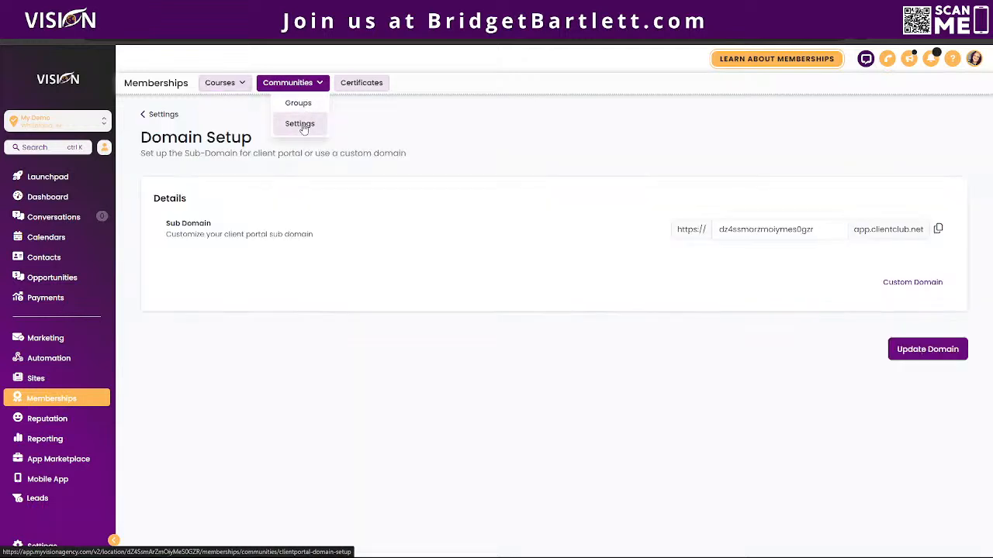
click(896, 284)
scroll(351, 395, down, 2)
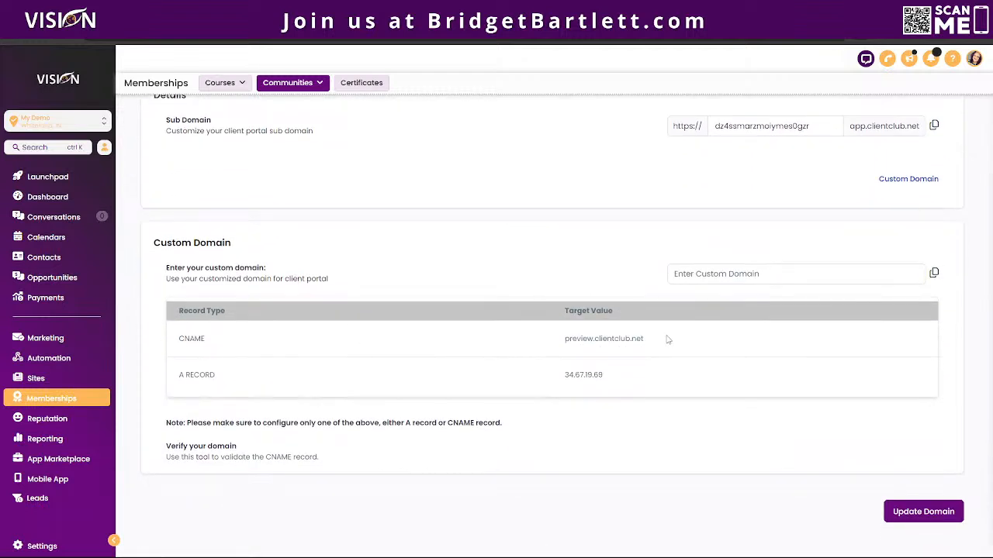
Highlight the CNAME target preview.clientclub.net and the A record value 34.67.19.69.
drag(663, 341, 550, 339)
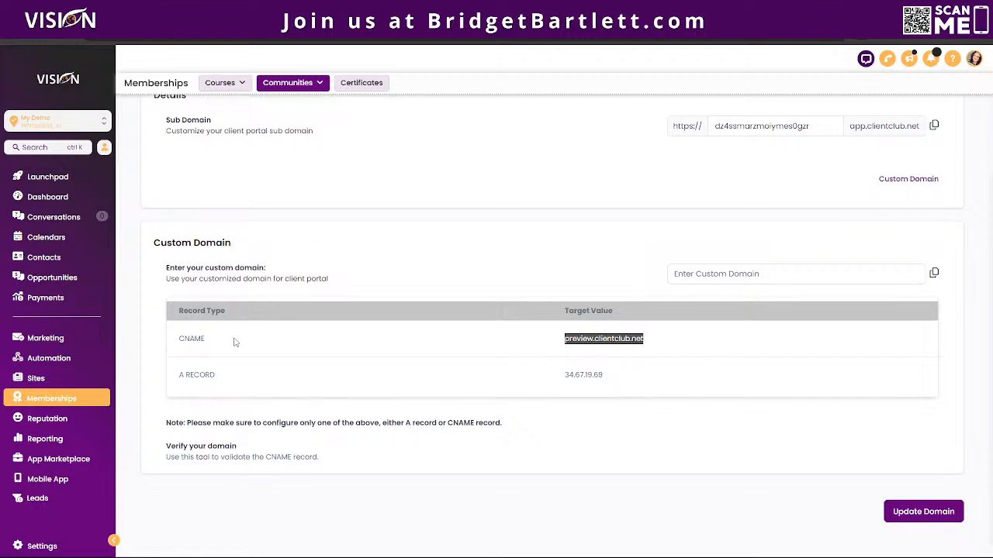
click(180, 340)
drag(180, 341, 243, 343)
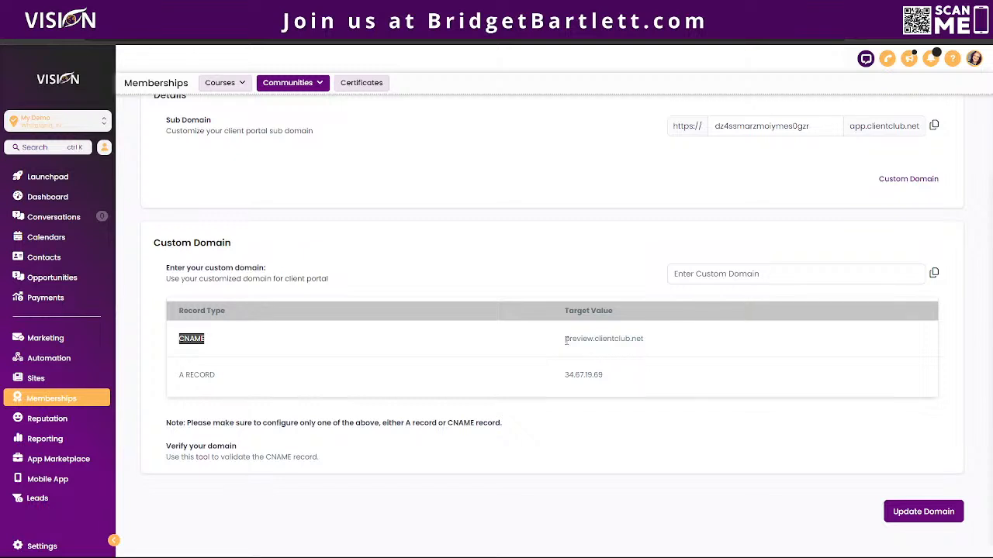
click(566, 341)
drag(565, 339, 675, 345)
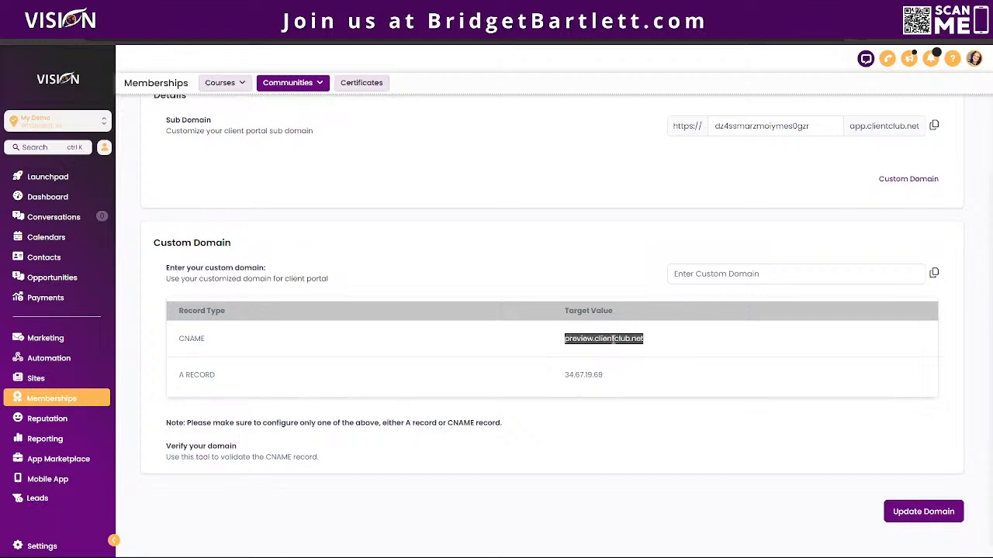
click(657, 347)
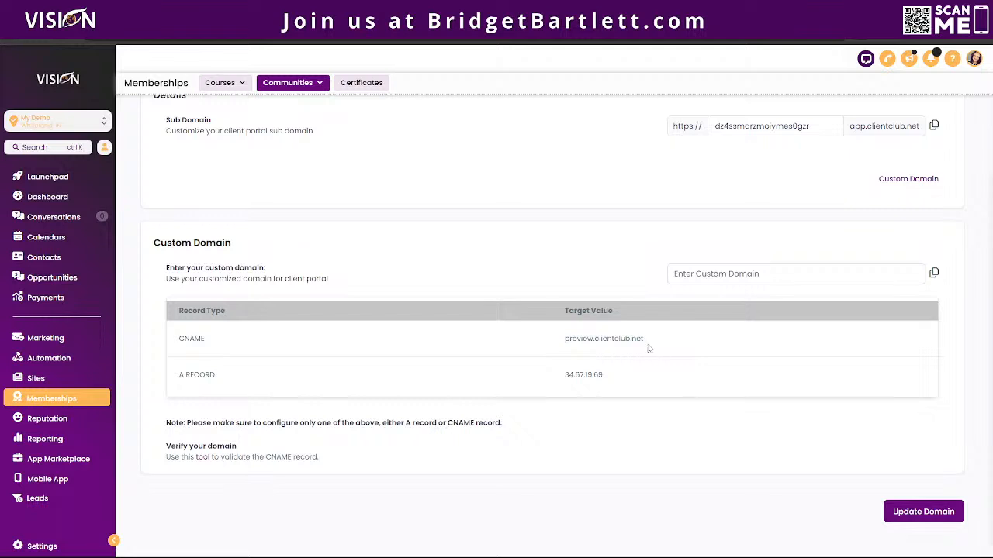
drag(649, 349, 531, 349)
click(660, 348)
drag(664, 346, 564, 342)
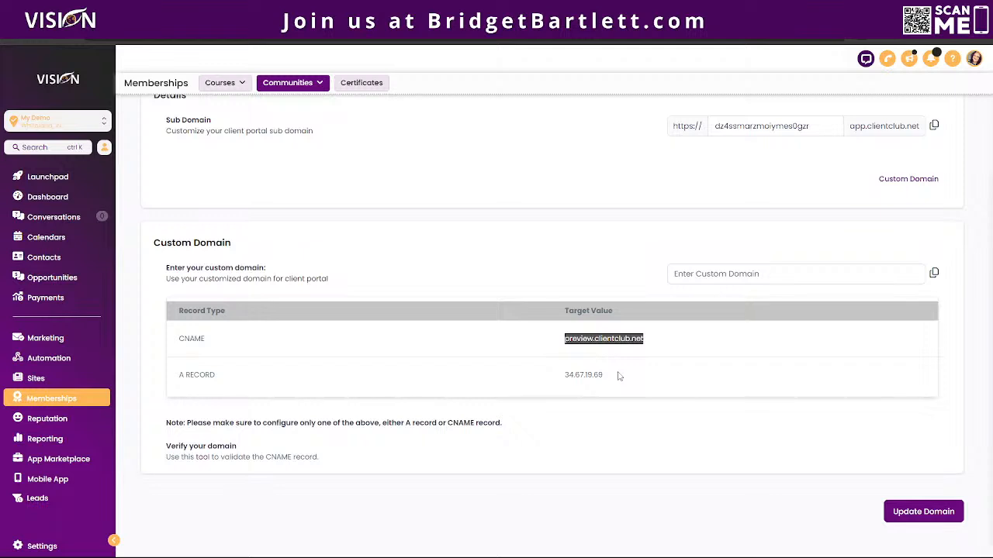
drag(619, 376, 521, 378)
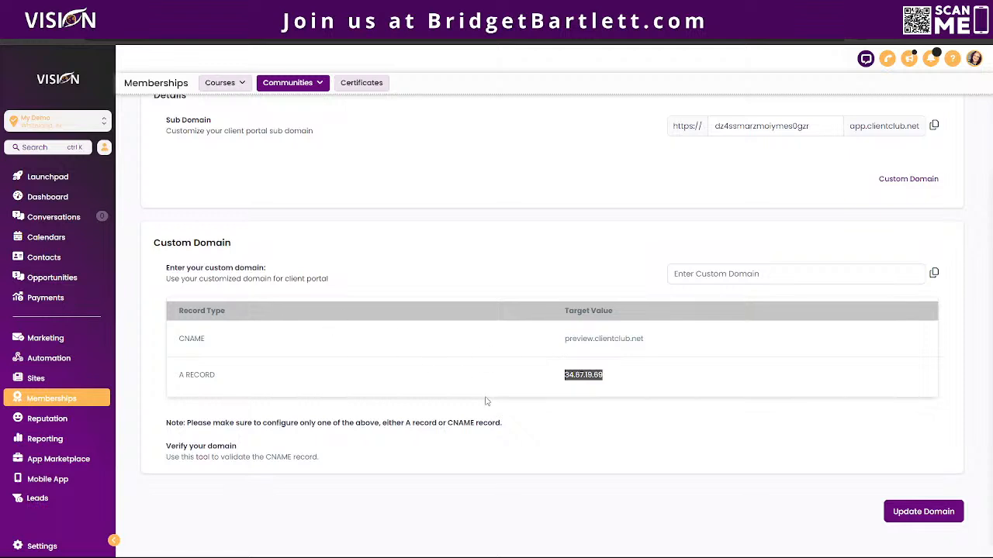
scroll(450, 391, up, 2)
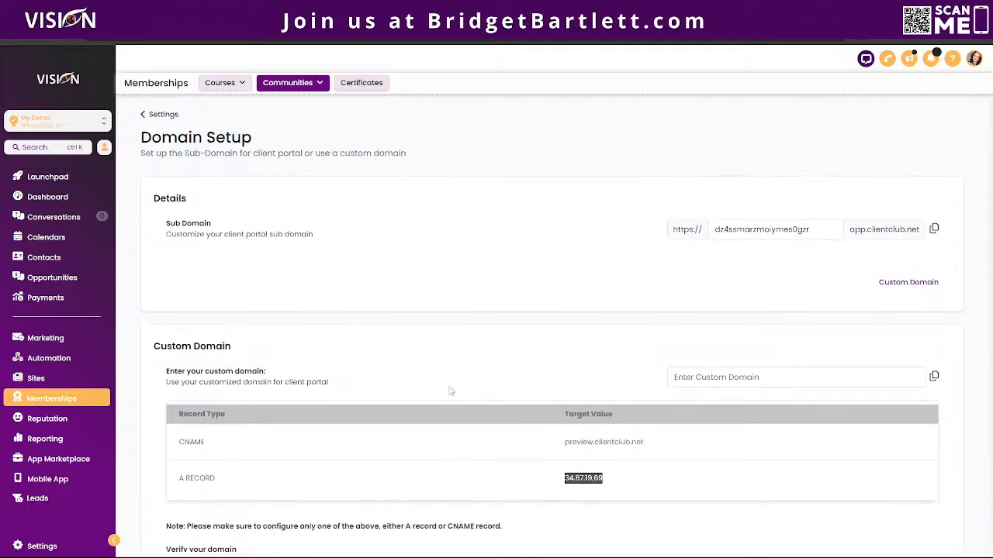
Reveal the Custom Domain records under Client Portal Domain Setup and list its portal pages.
click(158, 114)
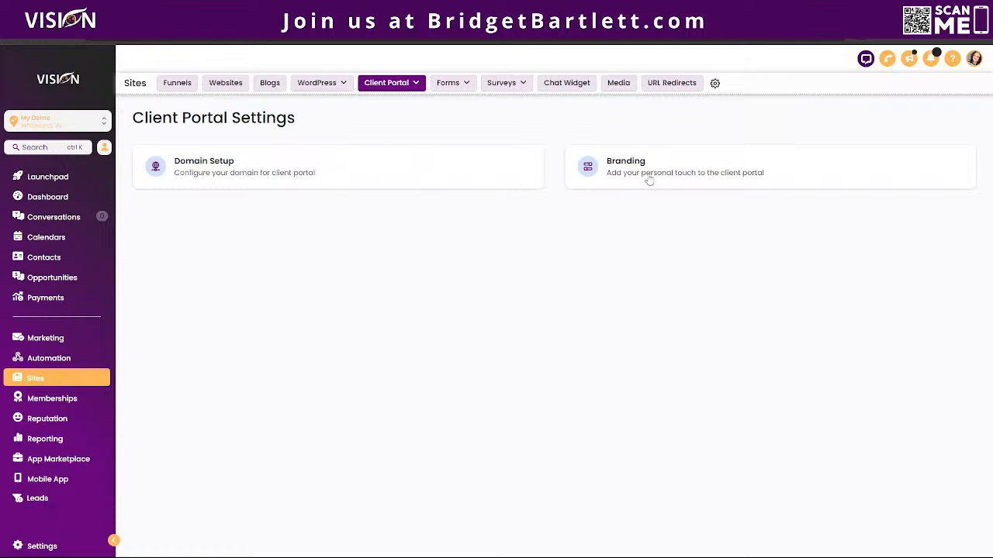
click(326, 174)
click(906, 284)
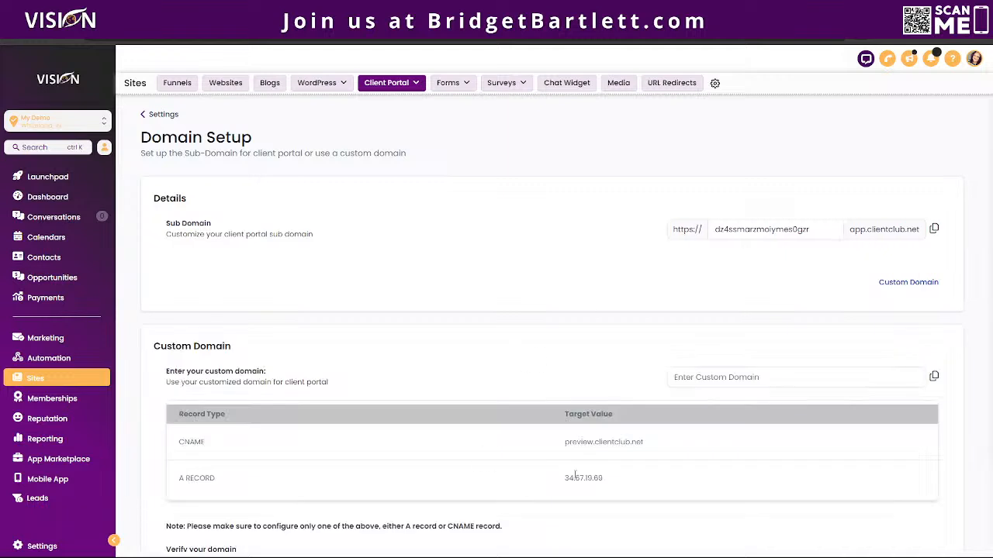
click(392, 84)
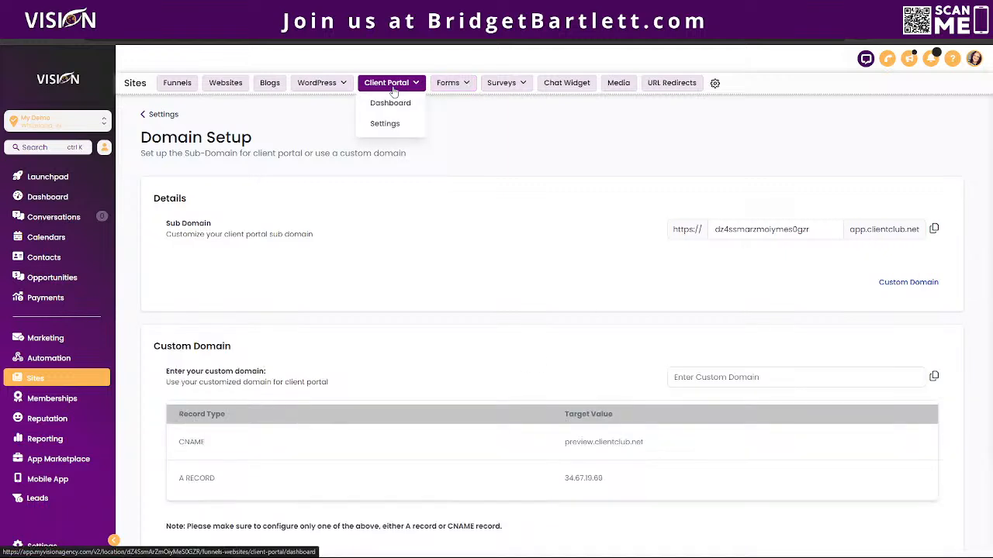
View the Client Portal Dashboard with its app.clientclub.net URL, 0 invited and 228 users.
click(393, 106)
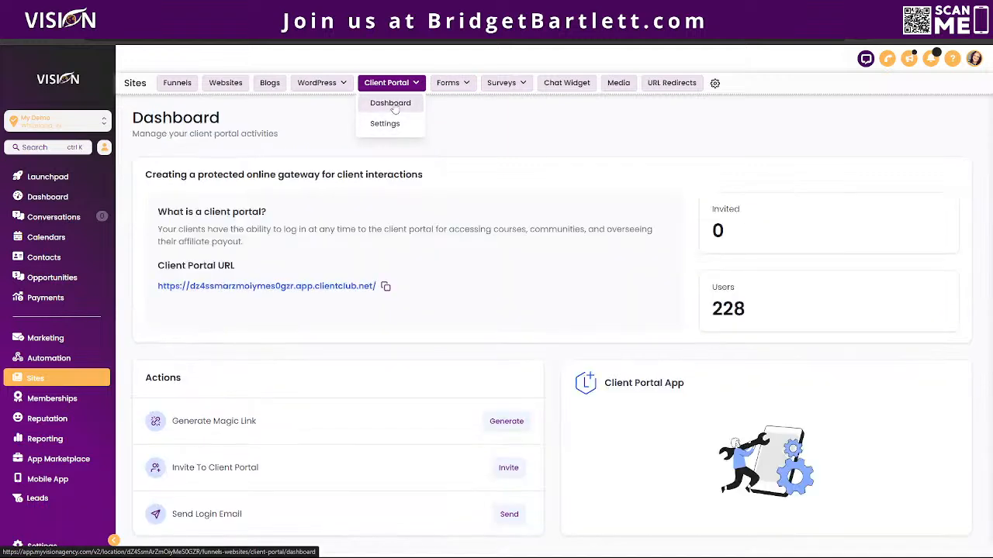
scroll(502, 269, down, 1)
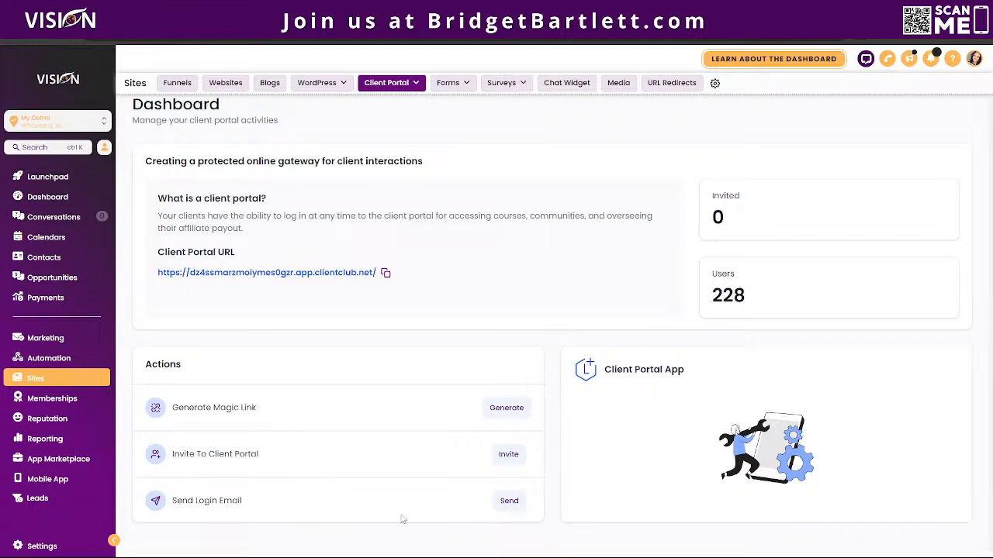
scroll(529, 398, up, 1)
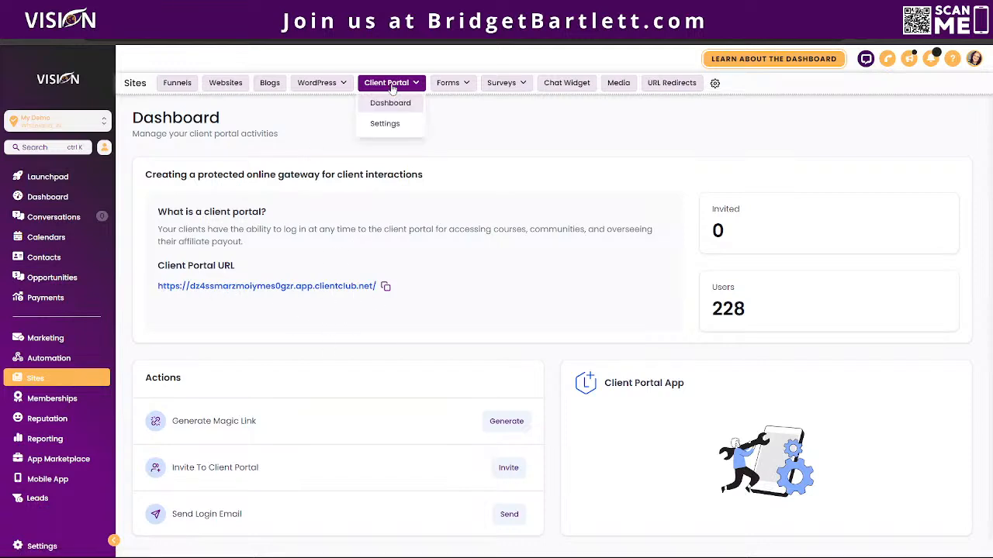
Review the Communities Domain Setup and Branding settings, then go to Communities > Groups.
click(44, 406)
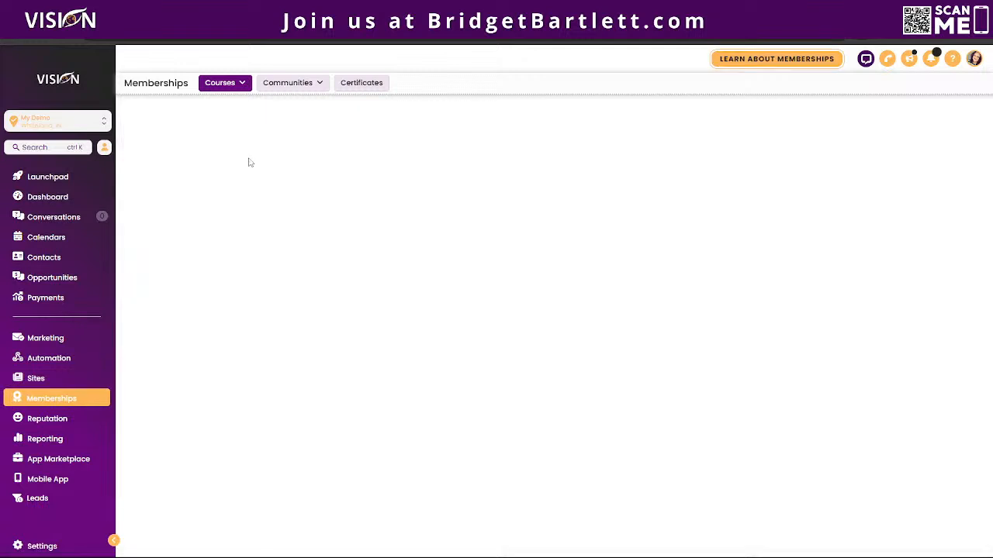
mouse_move(308, 93)
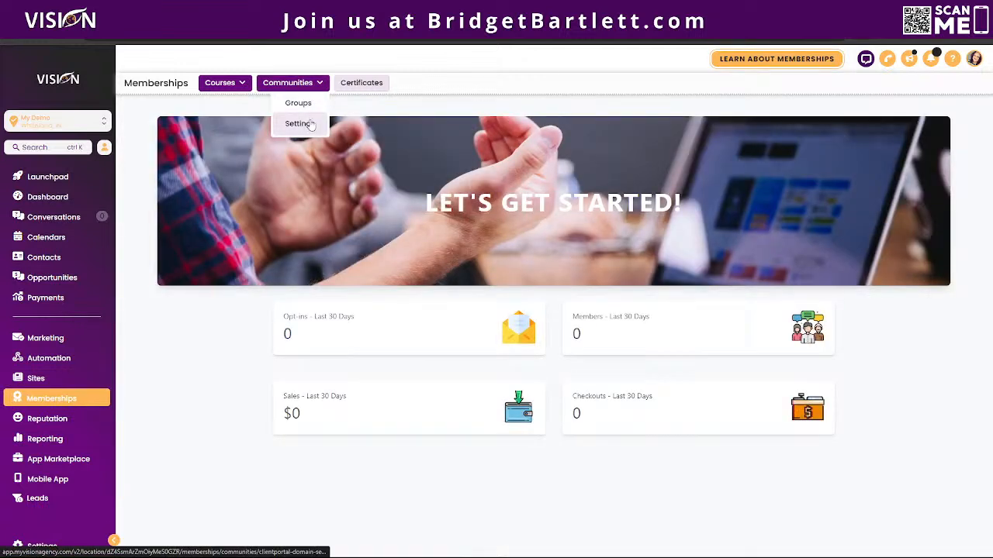
click(298, 124)
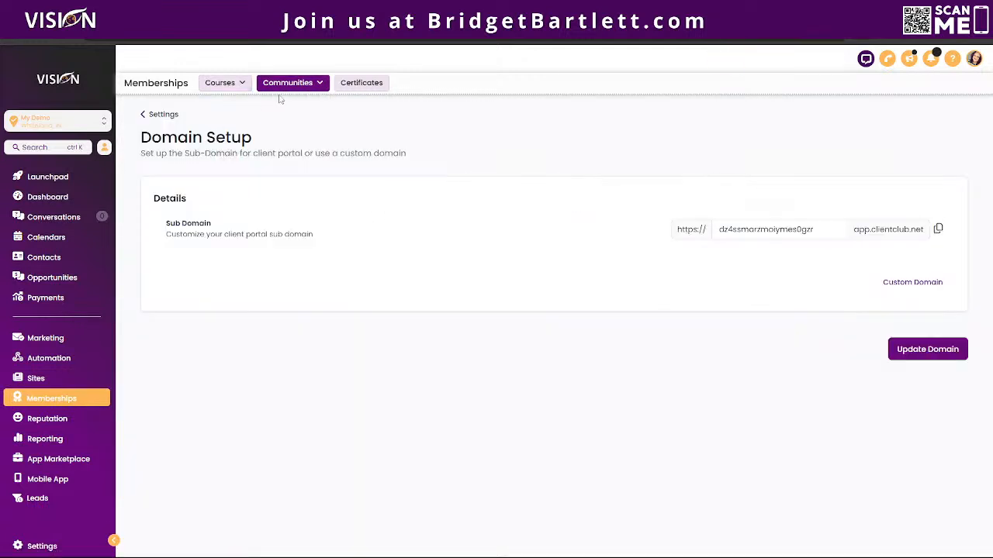
click(896, 282)
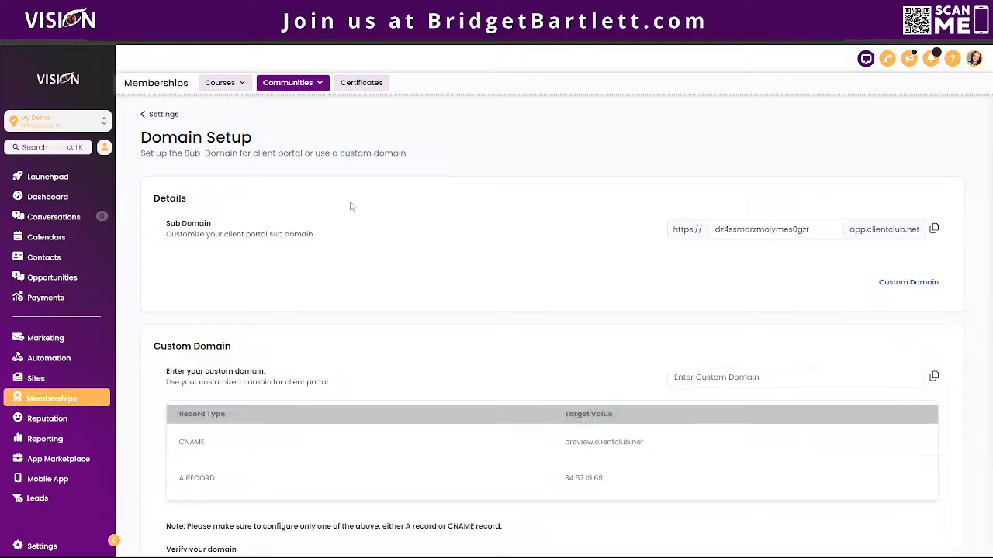
click(161, 115)
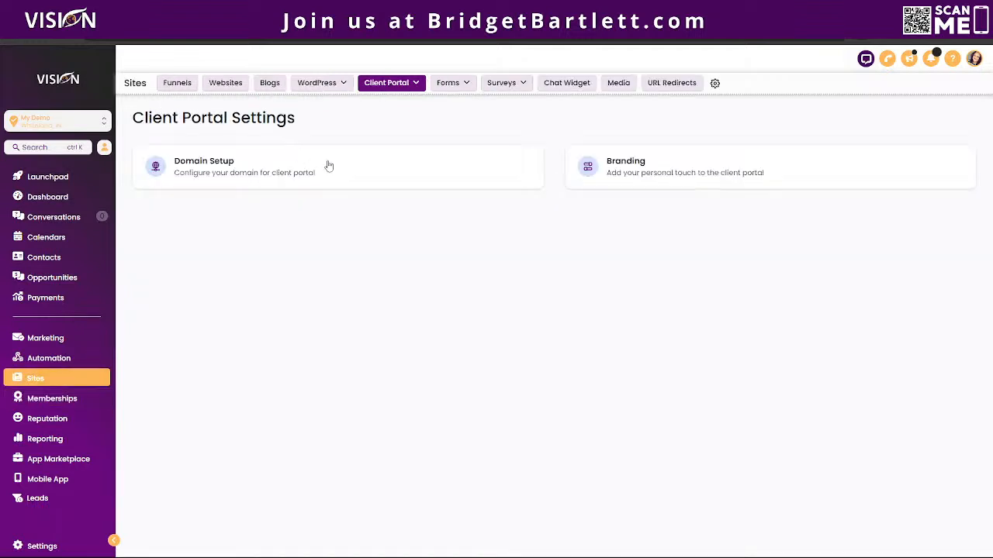
click(639, 165)
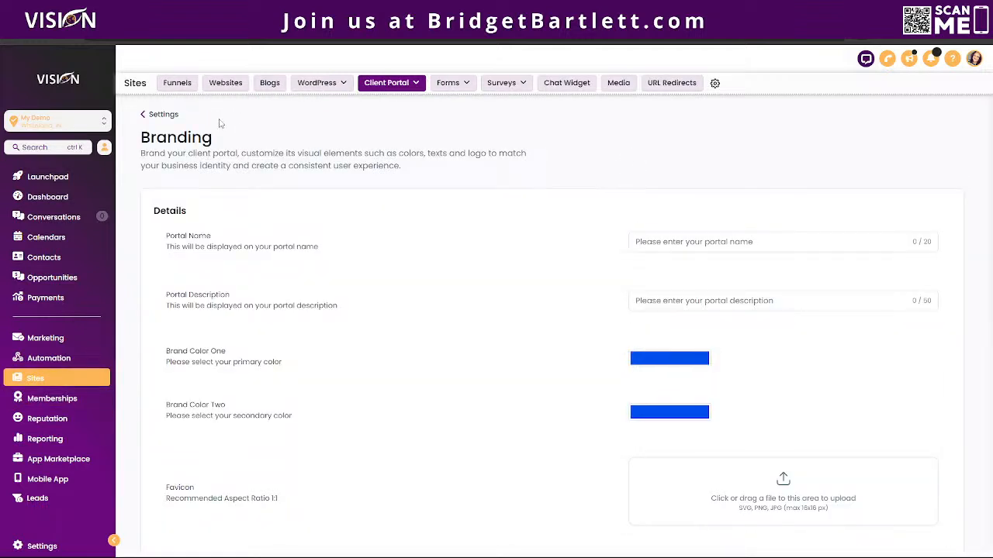
click(52, 398)
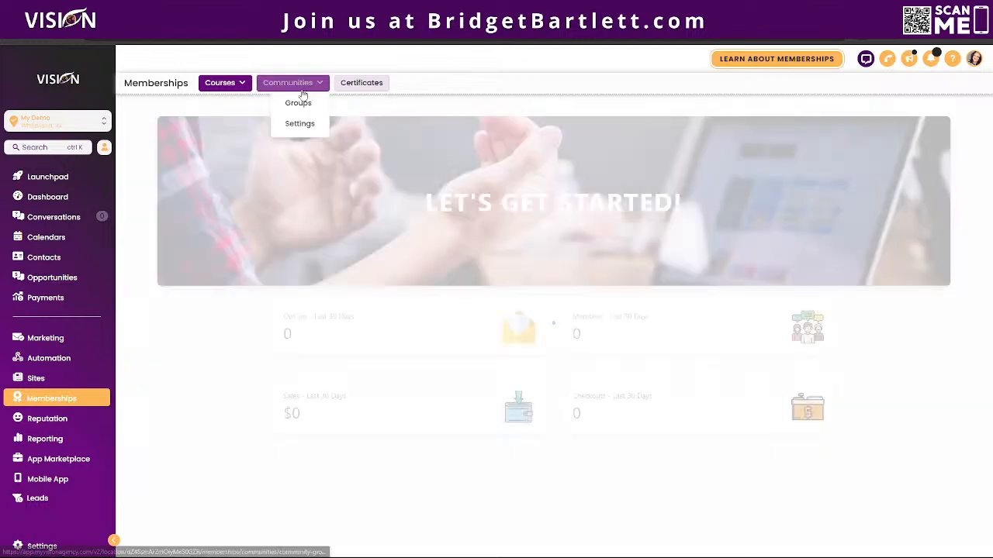
click(299, 102)
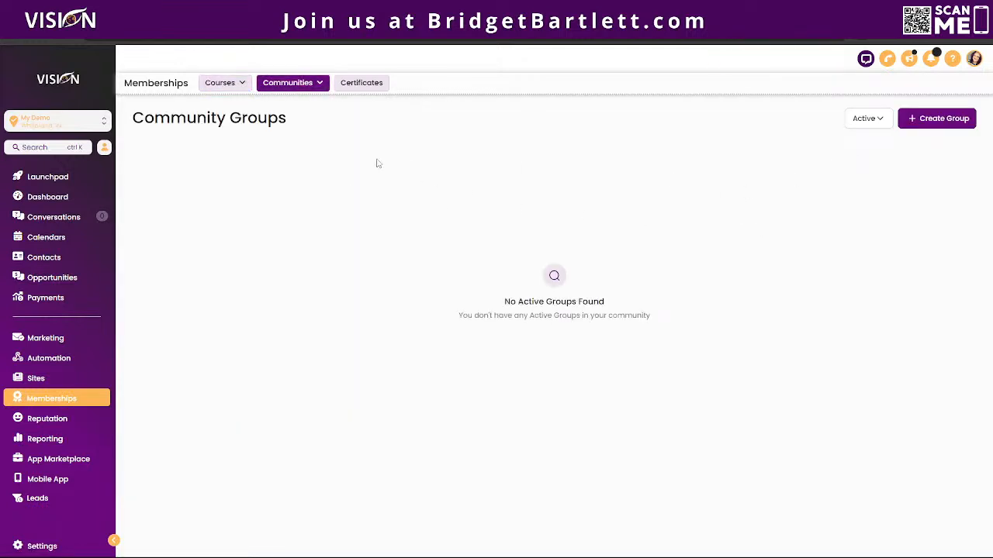
Start a new community group named 'Test', keeping its auto-filled URL slug.
click(943, 121)
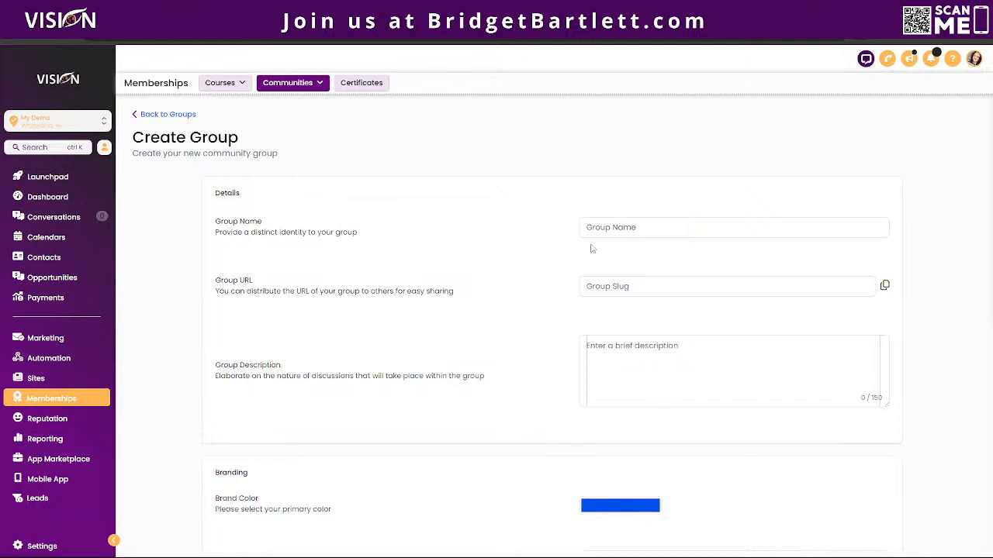
click(627, 229)
text(Test)
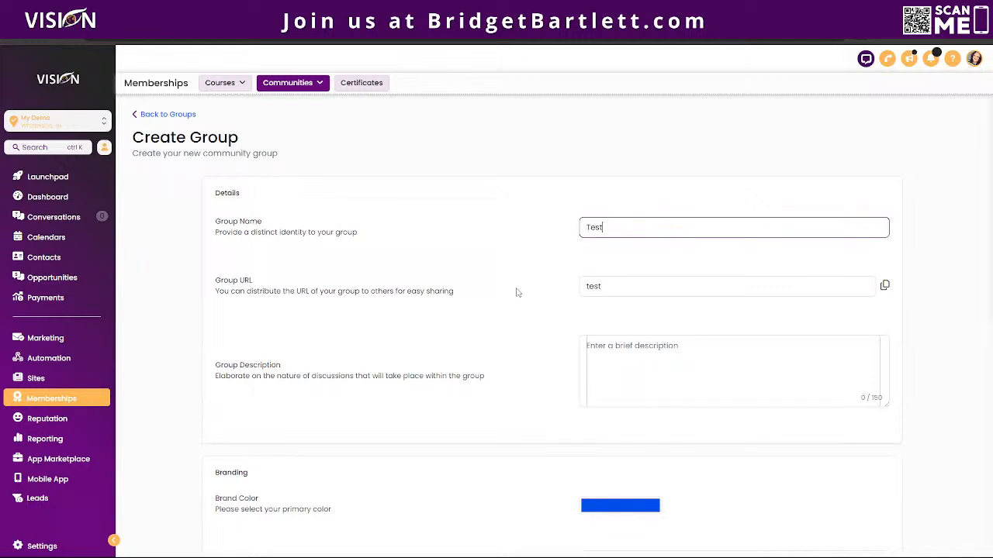
scroll(493, 311, down, 2)
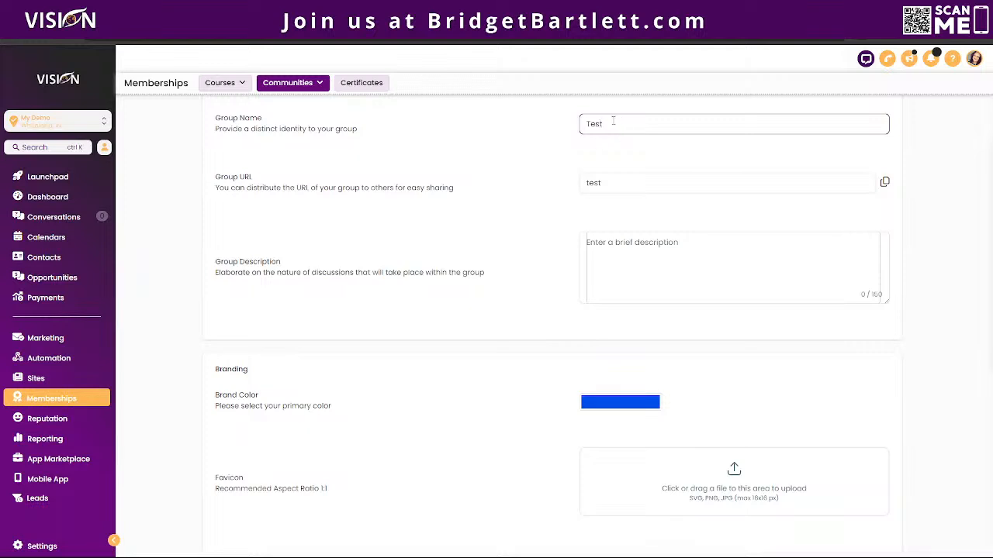
drag(606, 185, 587, 183)
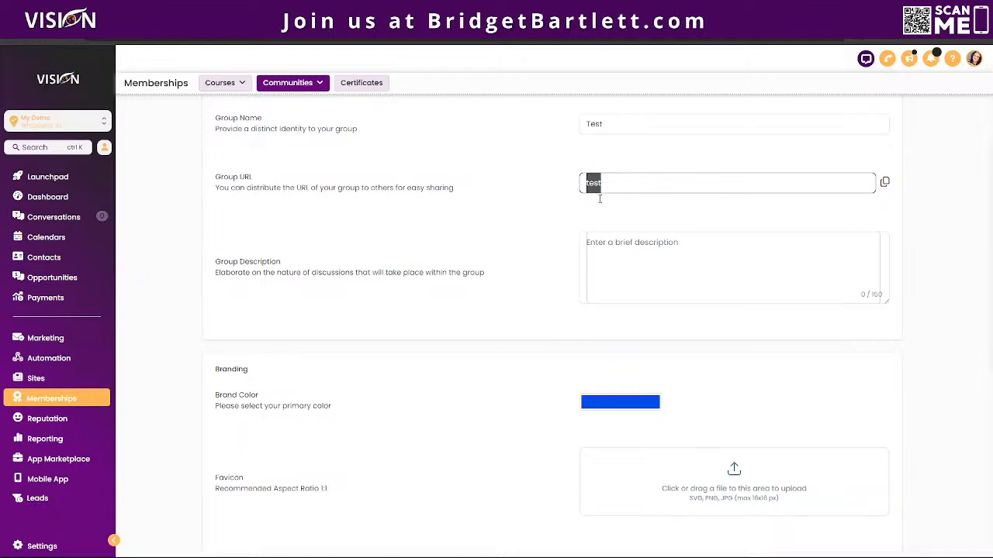
click(605, 244)
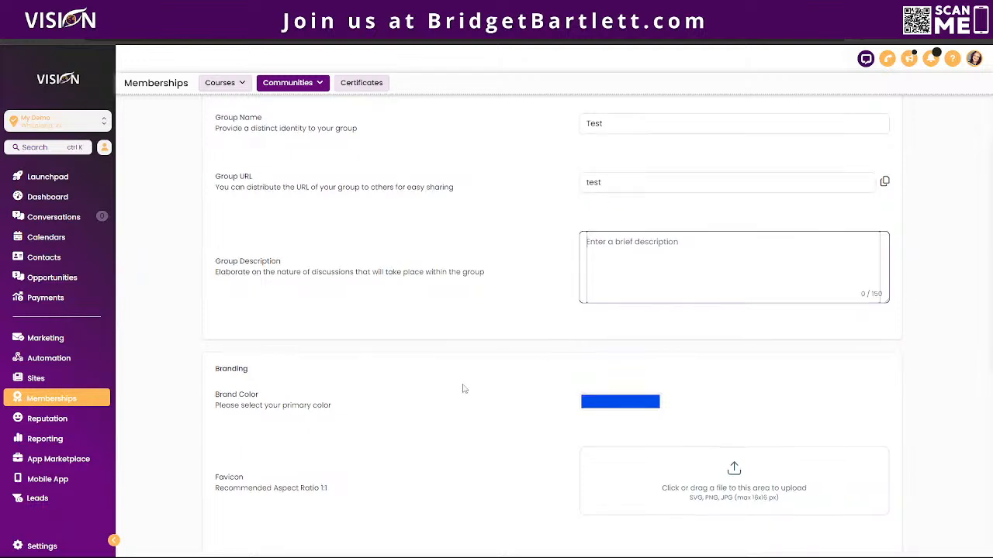
scroll(543, 326, down, 2)
Keep the blue brand colour, add the description 'test', and create the group.
click(656, 248)
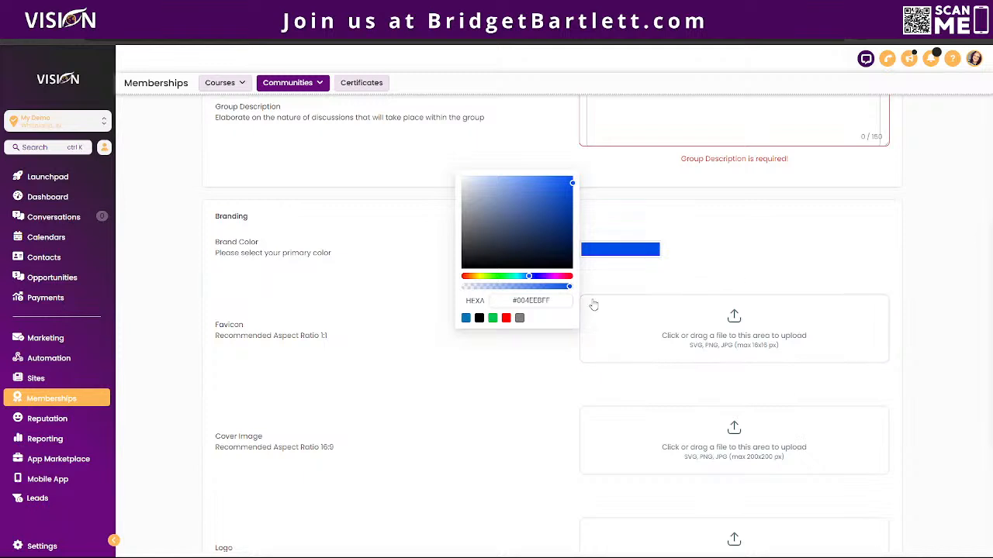
click(602, 265)
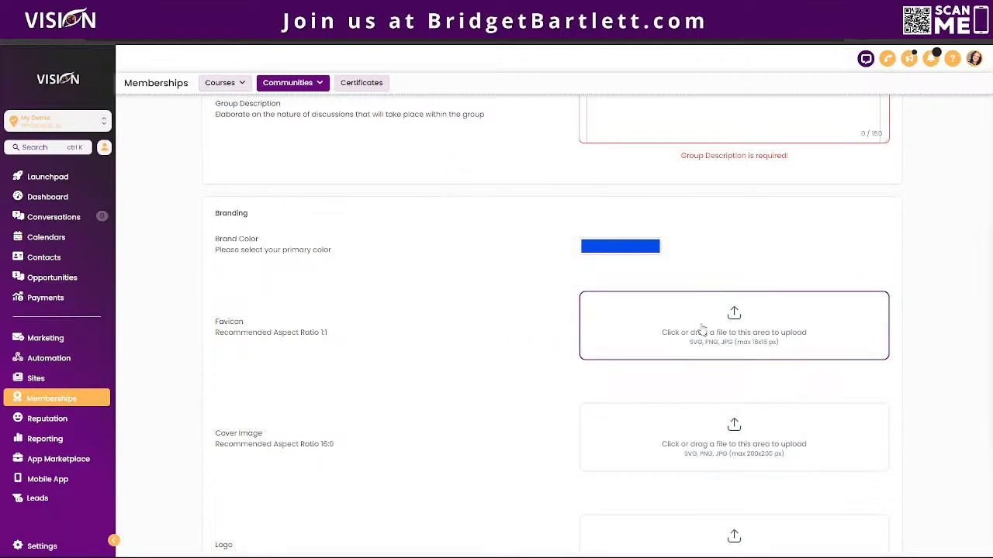
scroll(701, 329, down, 2)
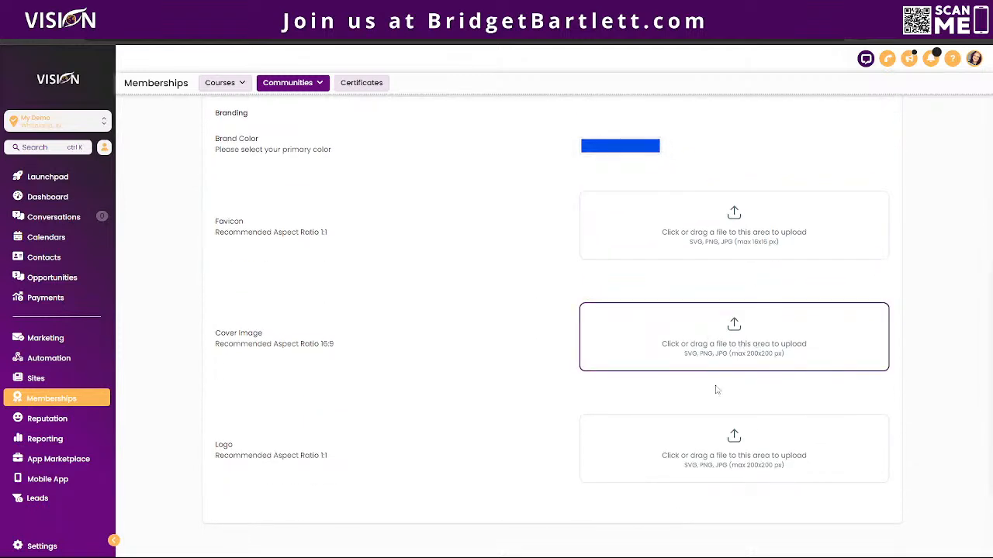
scroll(659, 477, down, 2)
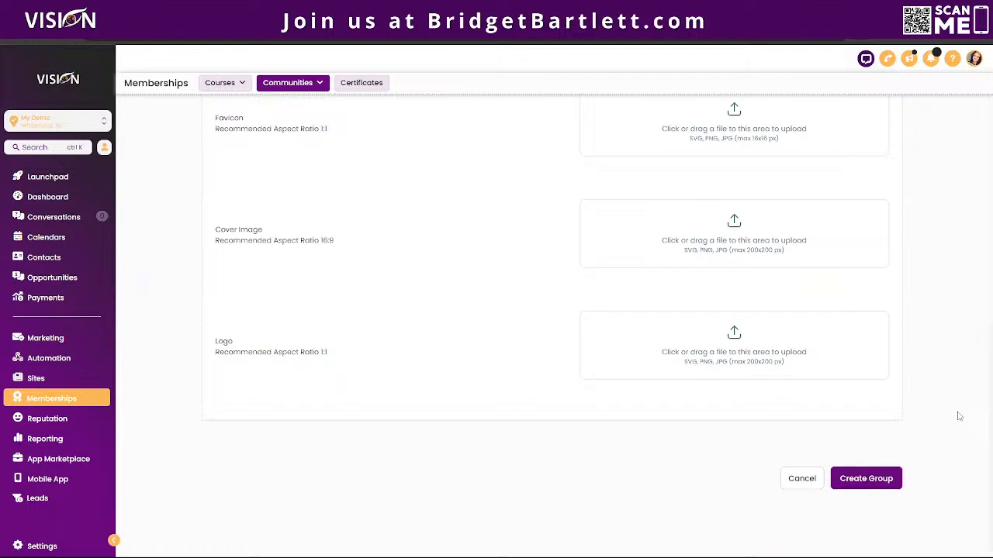
scroll(939, 421, up, 5)
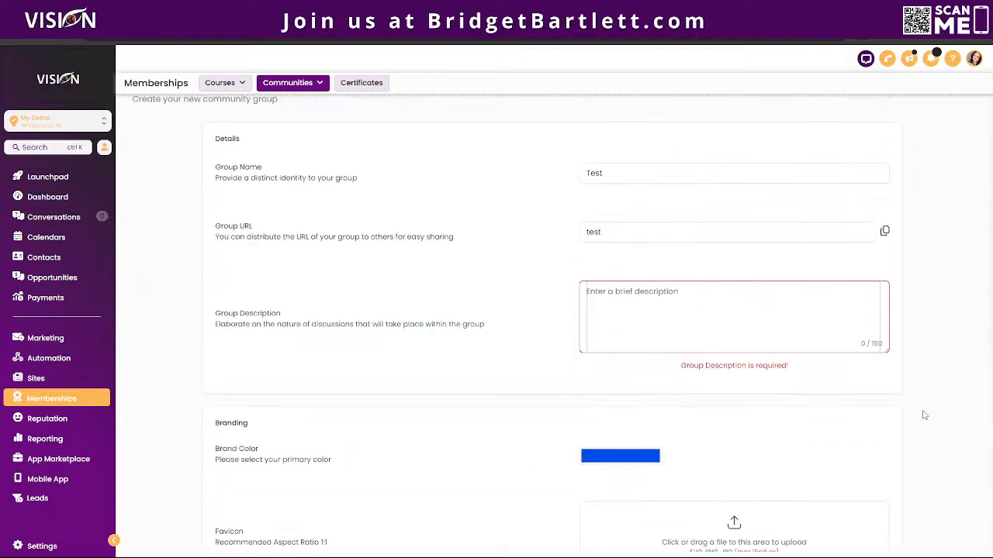
click(644, 294)
text(test)
scroll(846, 466, down, 4)
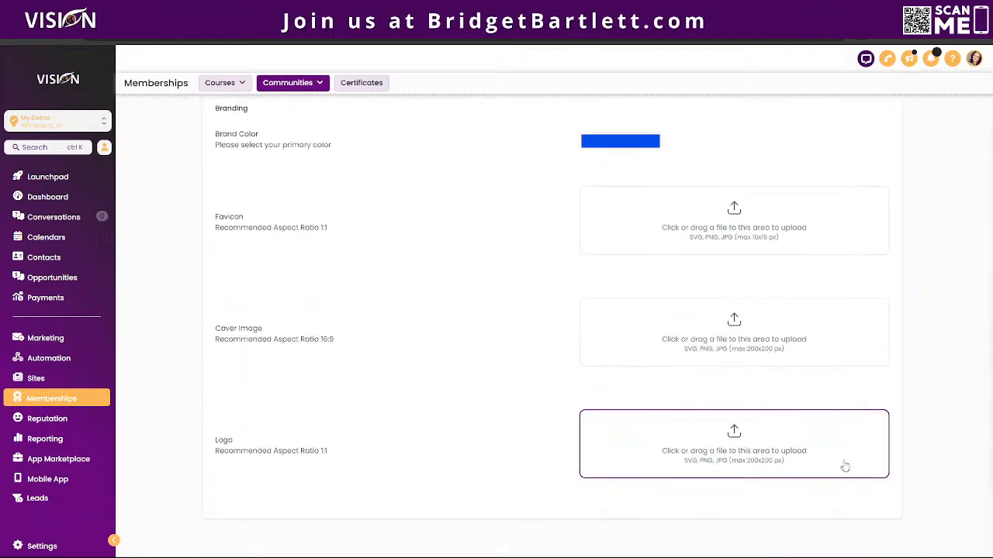
scroll(846, 465, down, 3)
click(880, 476)
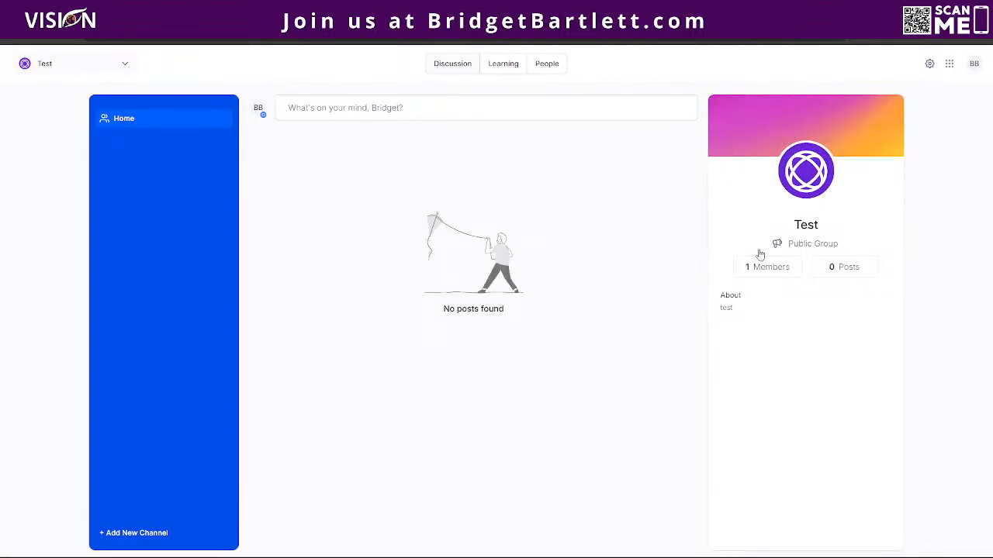
Browse the Test group's subscription, branding and promotional link settings, then close them without saving.
click(930, 64)
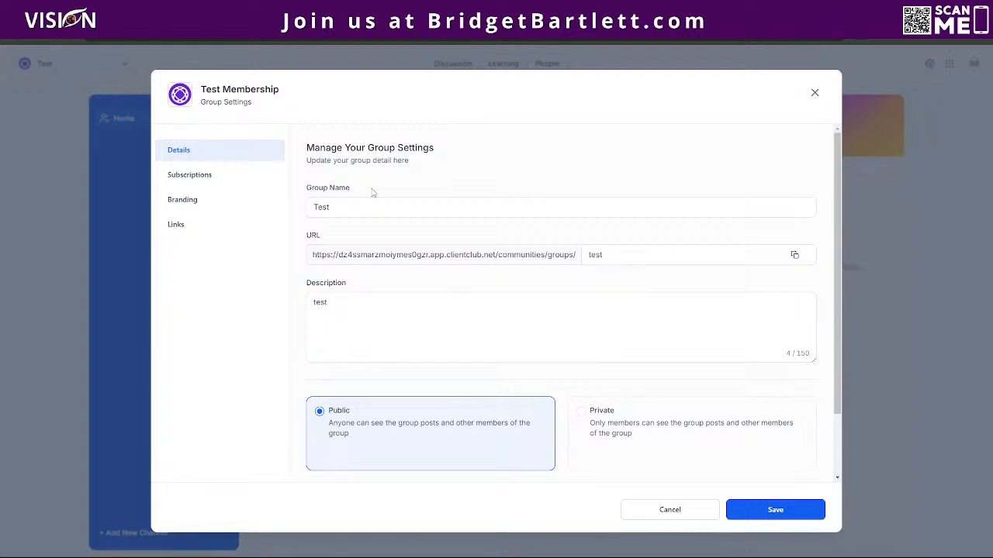
scroll(430, 257, down, 2)
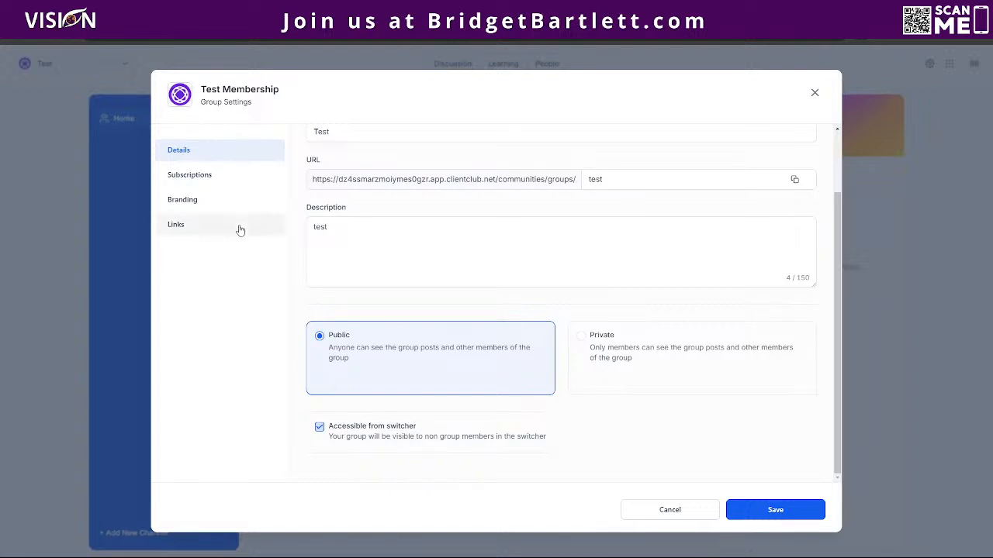
click(214, 181)
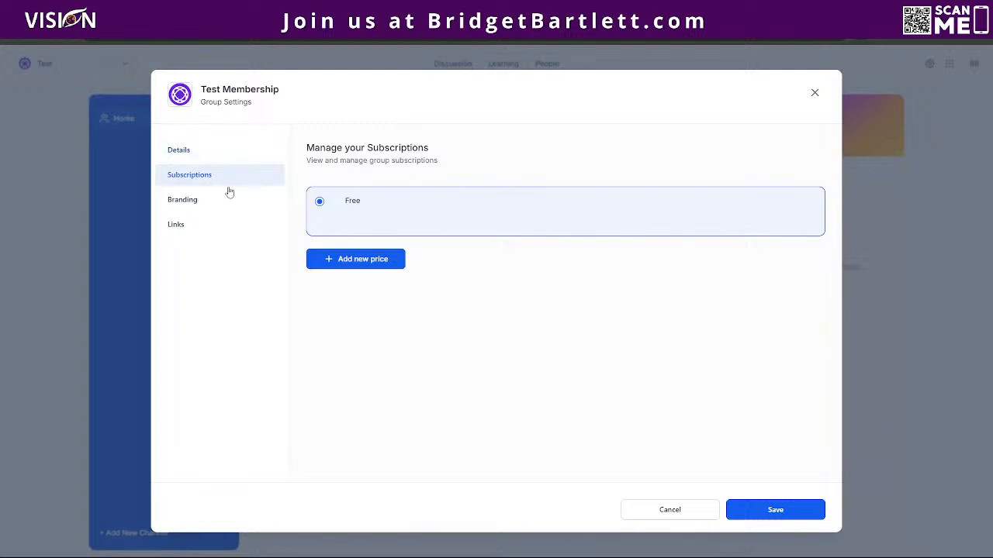
click(198, 203)
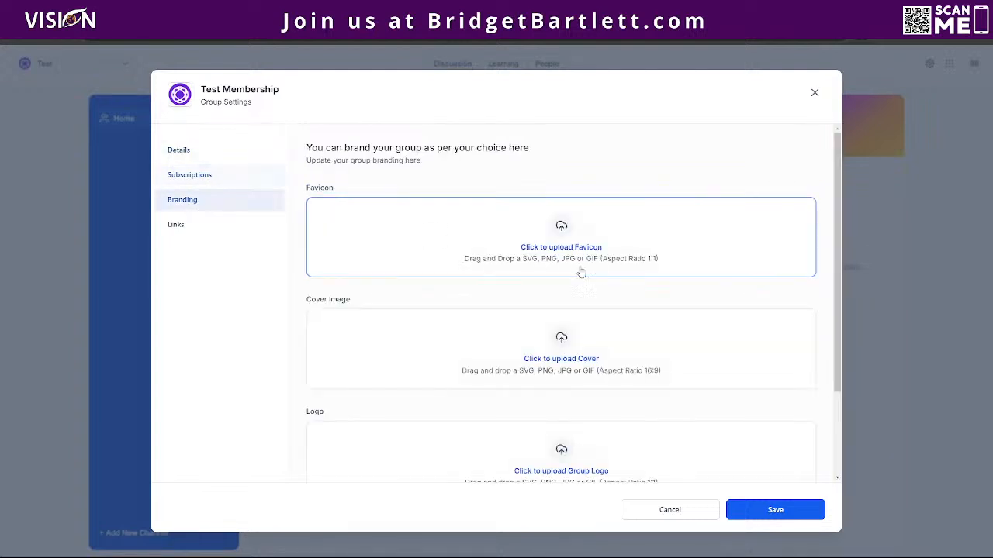
scroll(621, 299, down, 3)
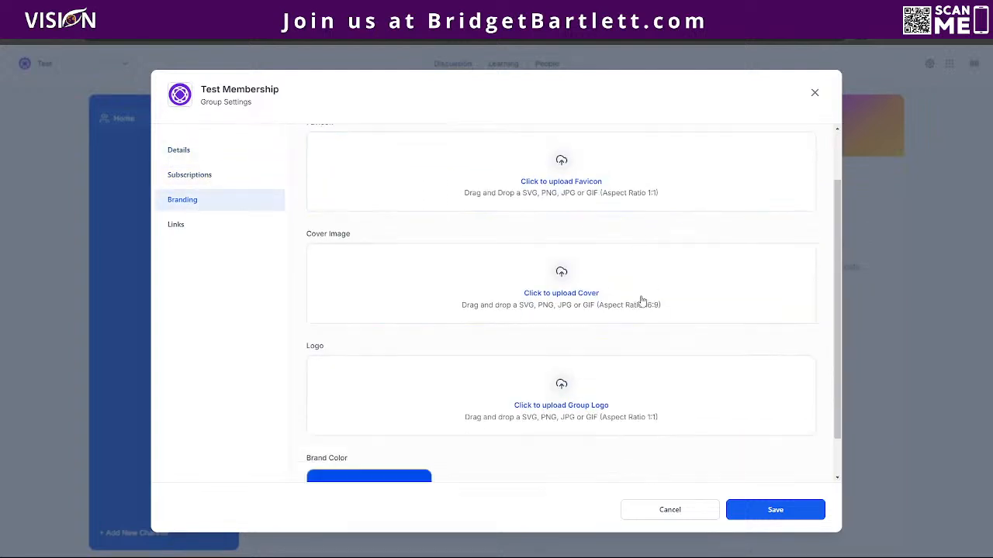
click(191, 224)
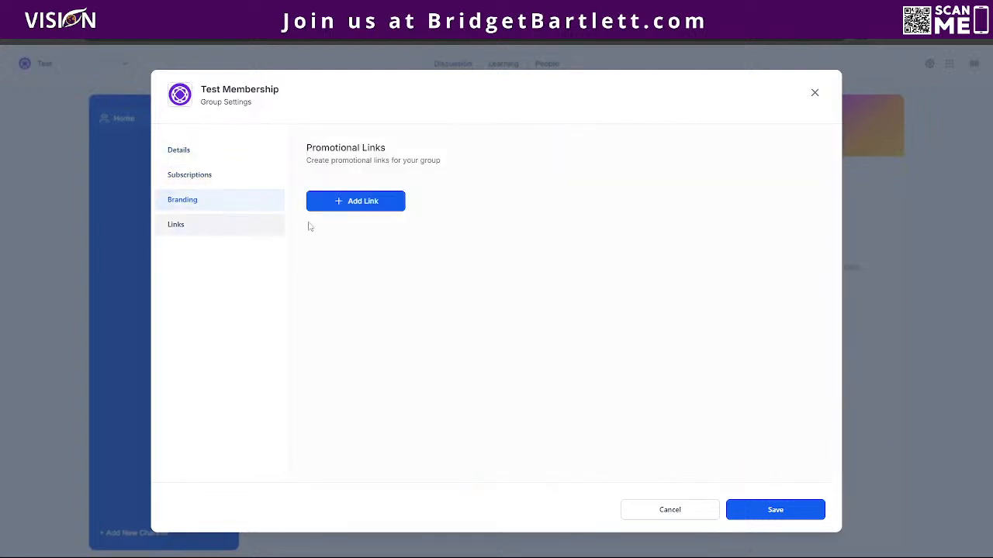
click(815, 93)
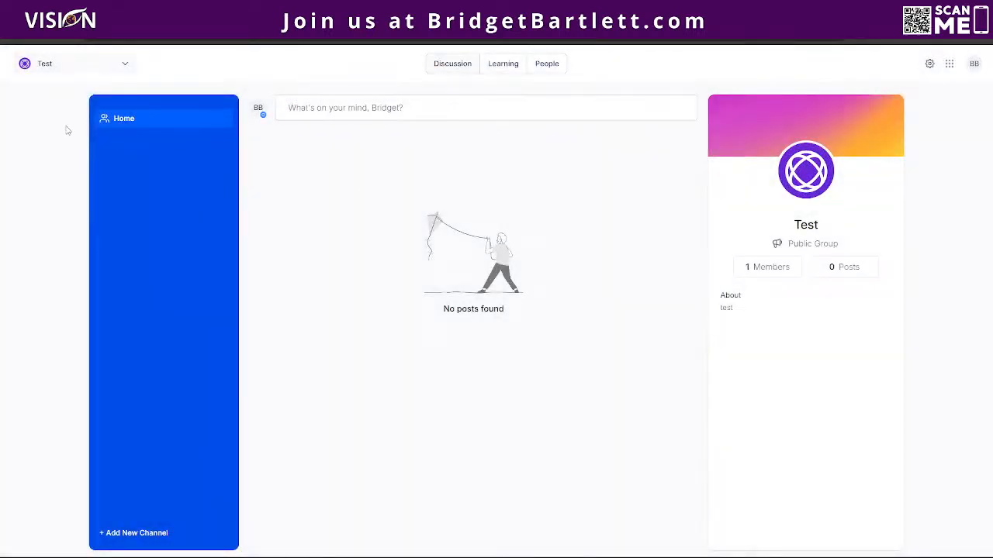
Go to the Test group's Learning tab and view the course list, adding no course.
click(551, 69)
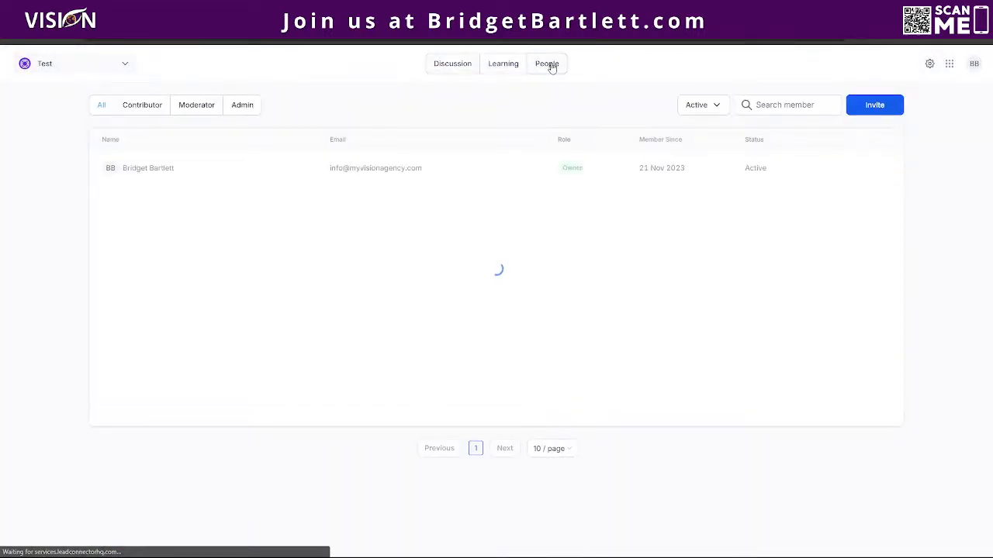
click(504, 66)
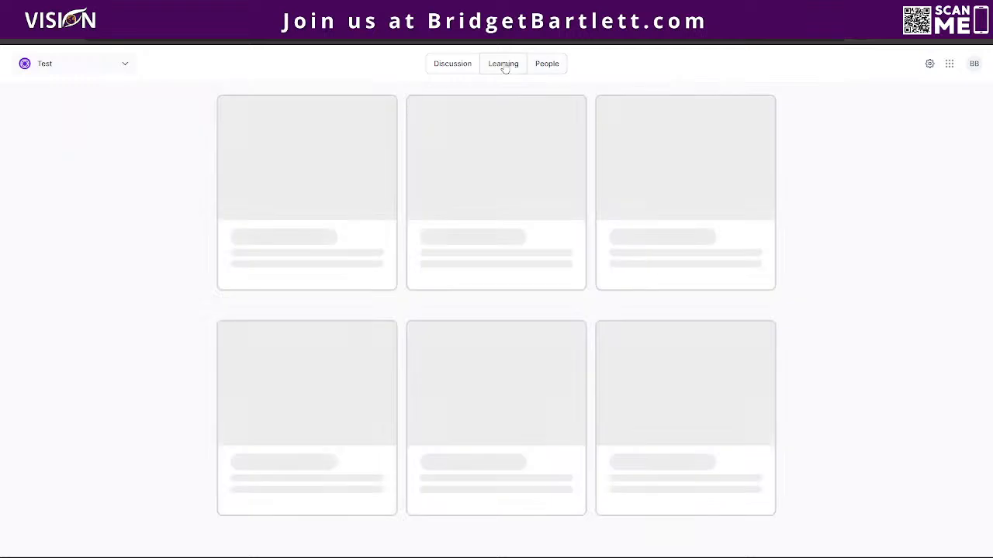
click(300, 197)
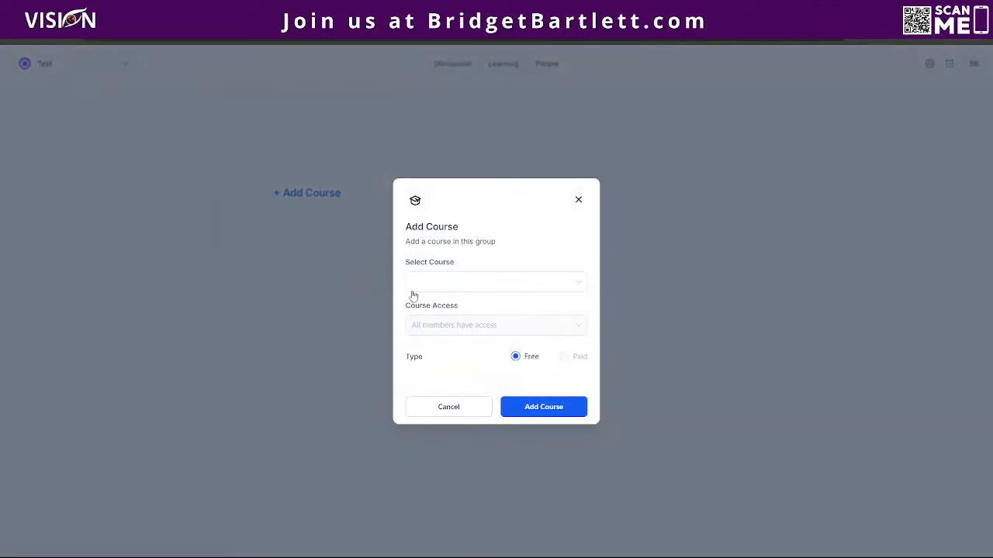
click(442, 285)
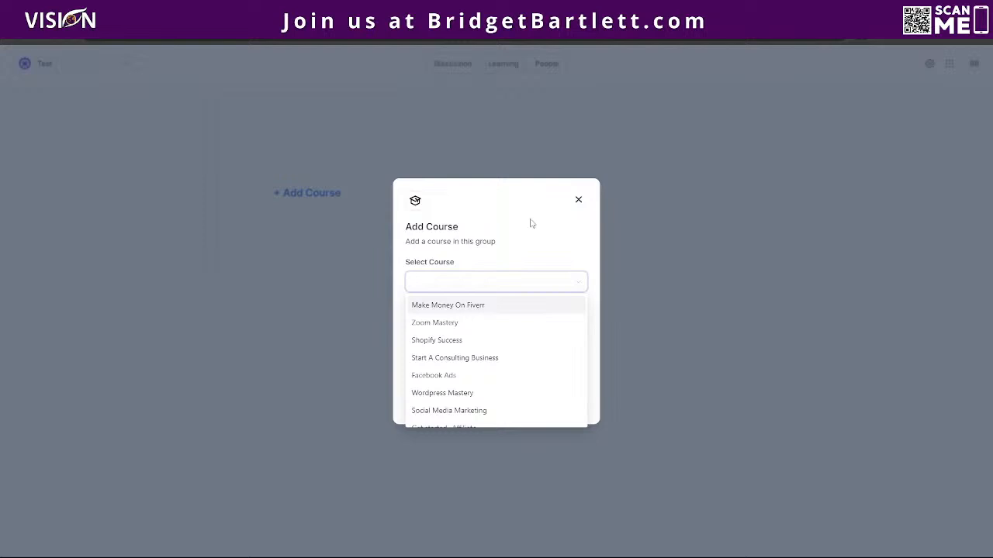
click(579, 201)
click(579, 201)
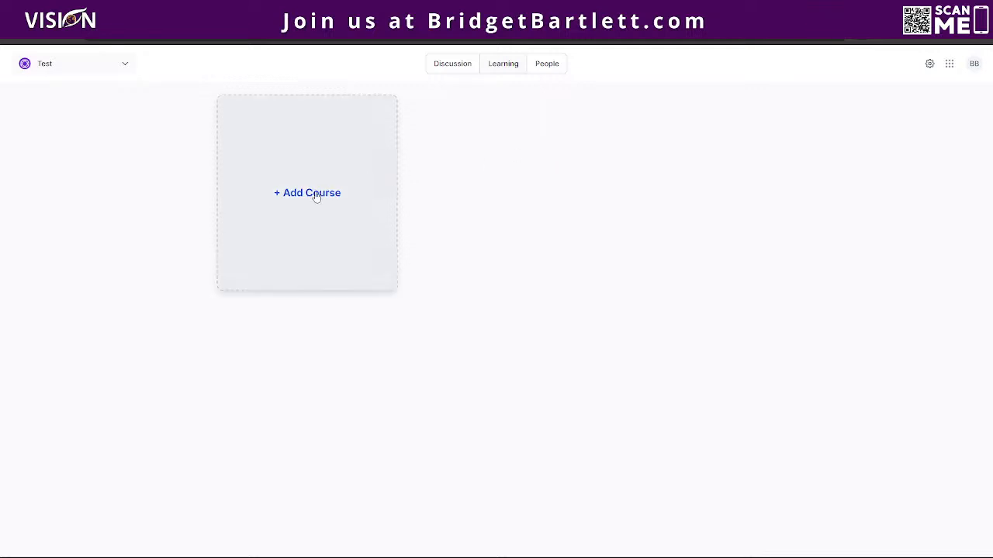
Bring up the Invite Member form from People, toggling administrative privileges on and back off.
click(547, 64)
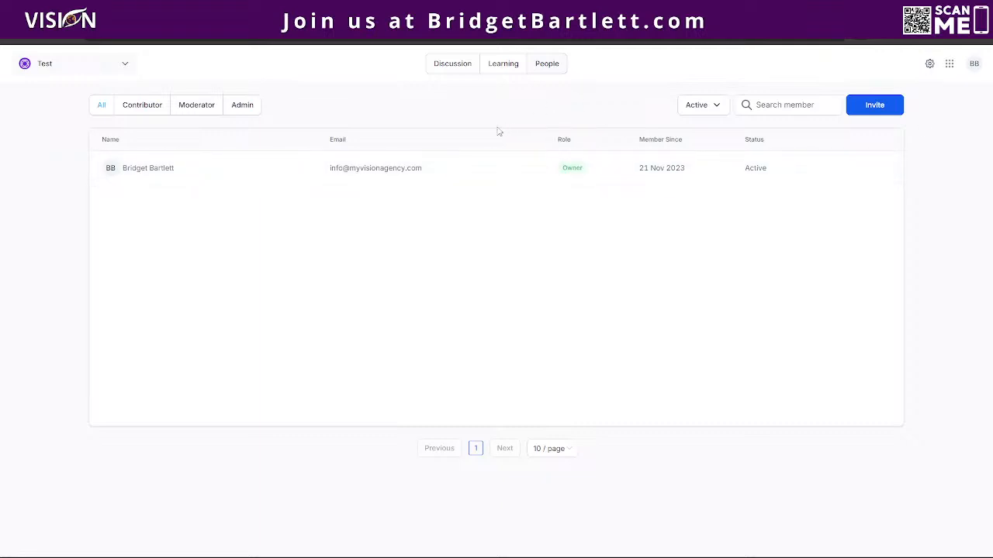
click(882, 111)
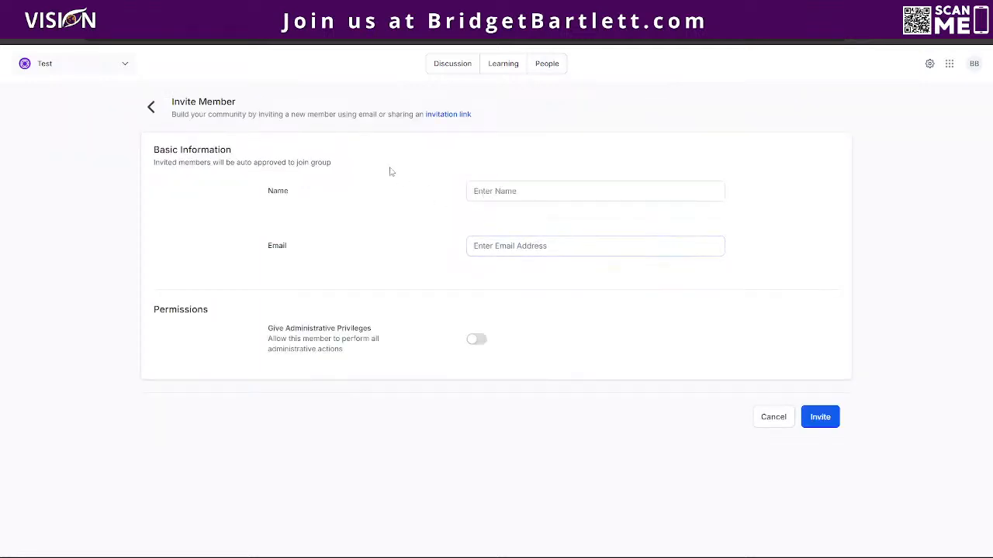
click(486, 191)
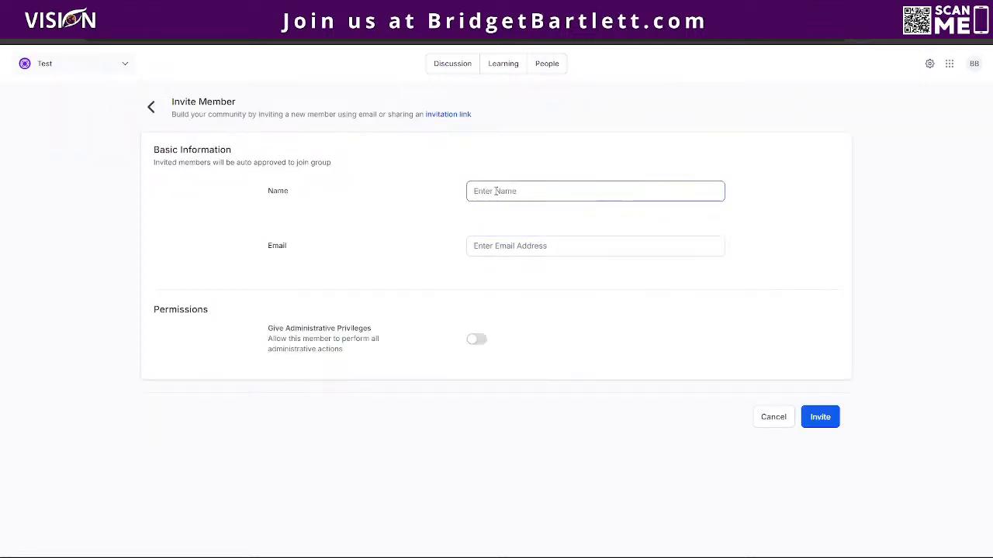
click(532, 245)
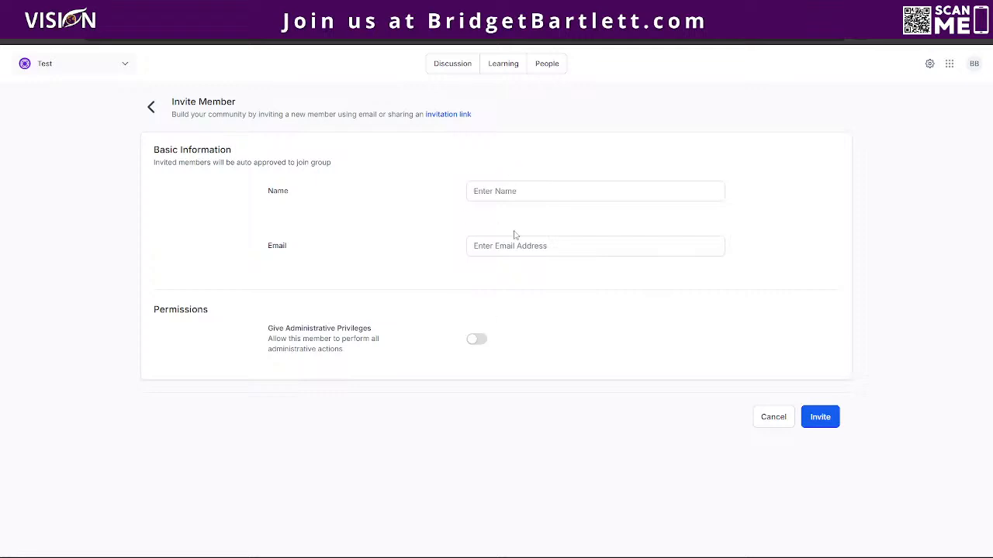
click(479, 346)
click(478, 346)
click(548, 65)
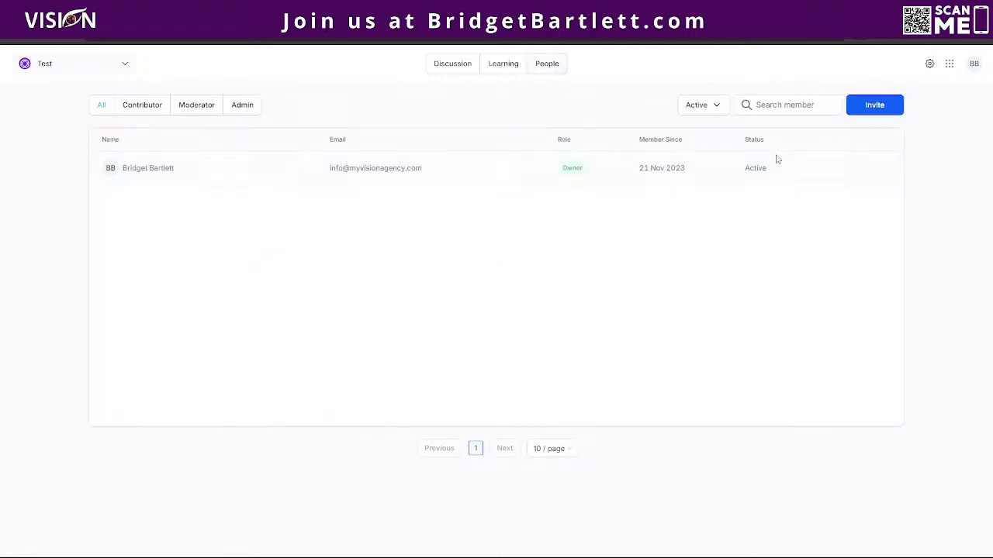
click(150, 106)
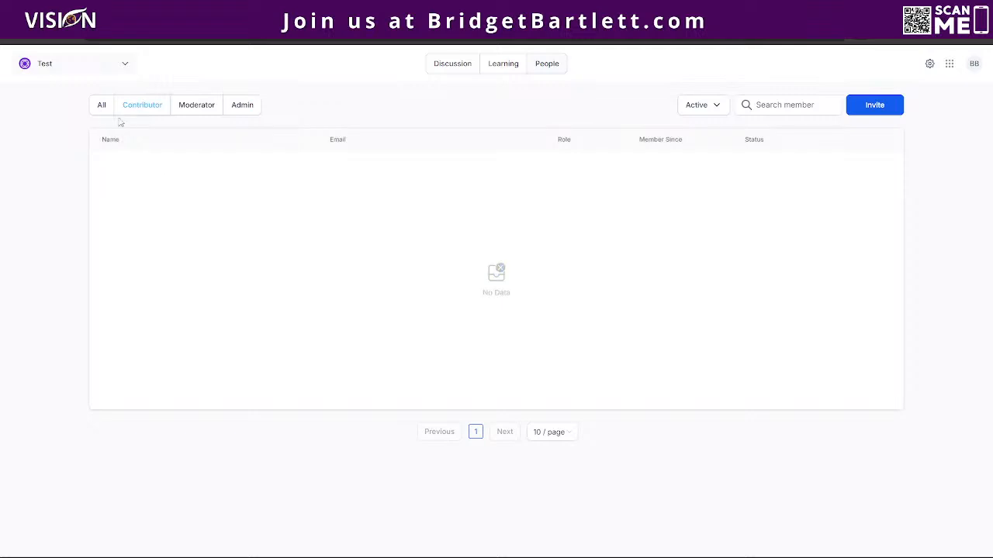
click(248, 105)
click(200, 105)
click(147, 112)
click(99, 105)
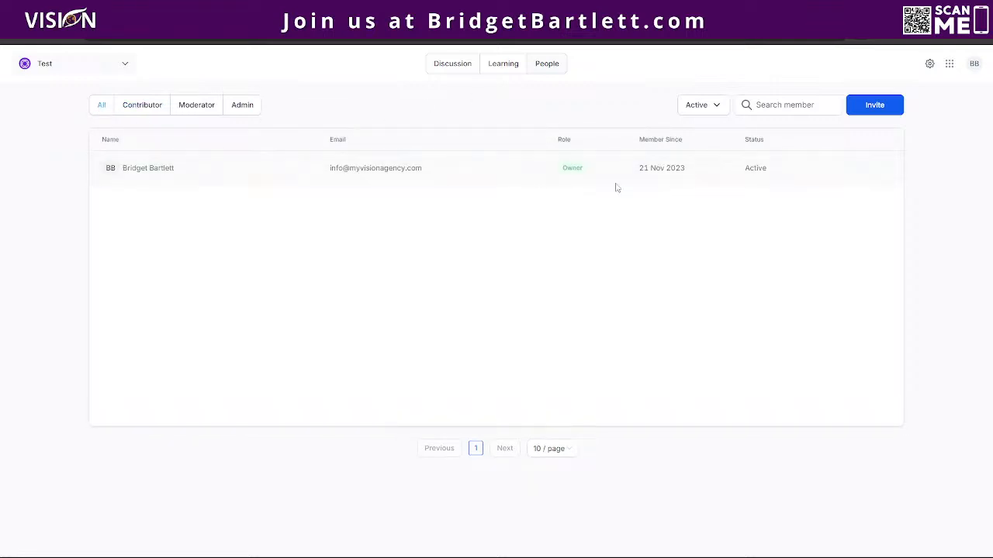
click(880, 105)
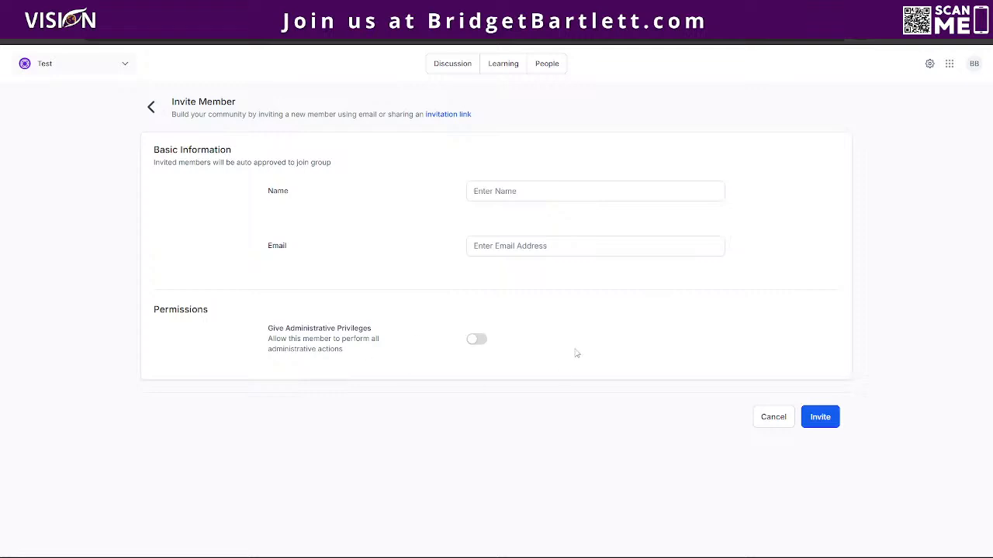
Copy the Test group's invitation link and open a new Chrome Incognito window.
click(447, 115)
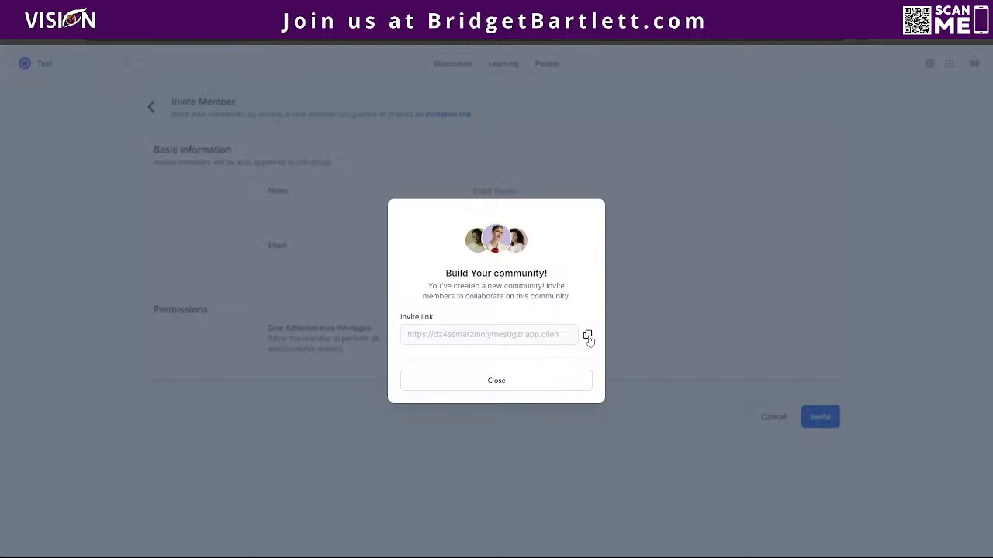
click(588, 336)
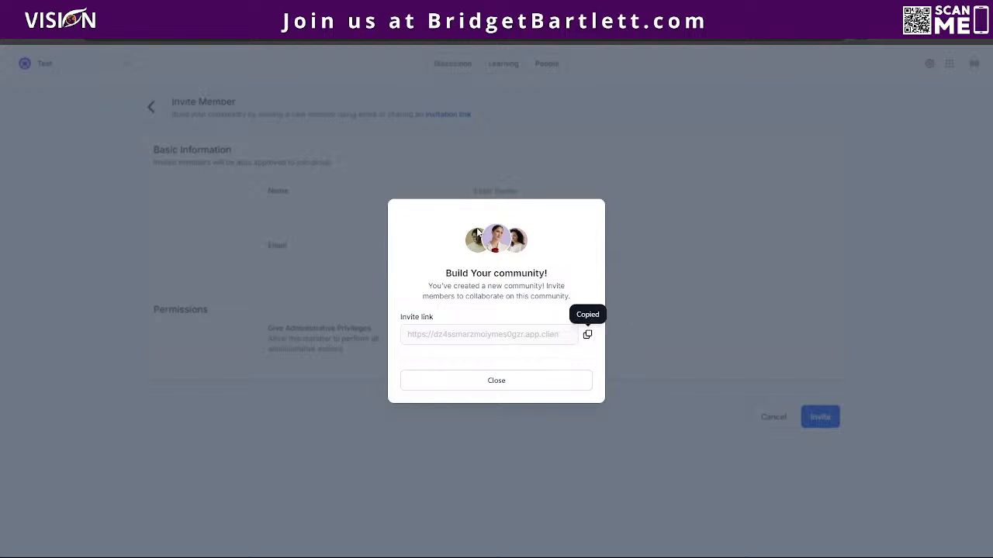
click(978, 43)
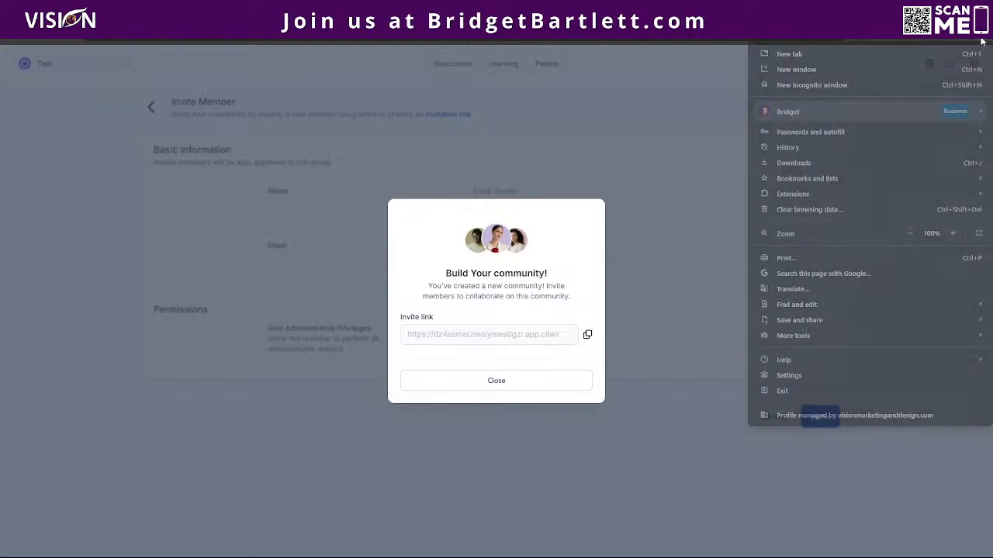
click(866, 85)
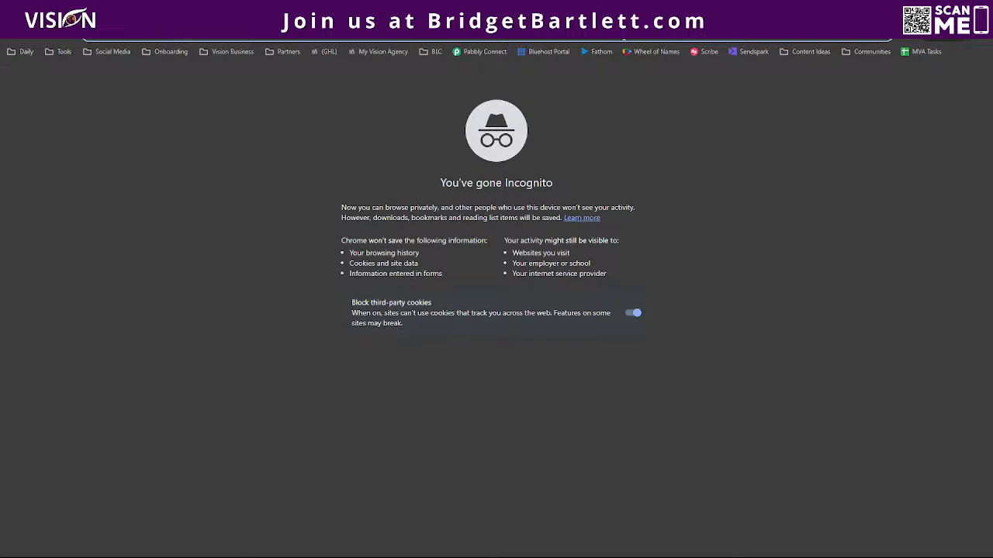
Load the pasted invite link in Incognito to view the join page, then close that window.
key(ctrl+v)
key(Return)
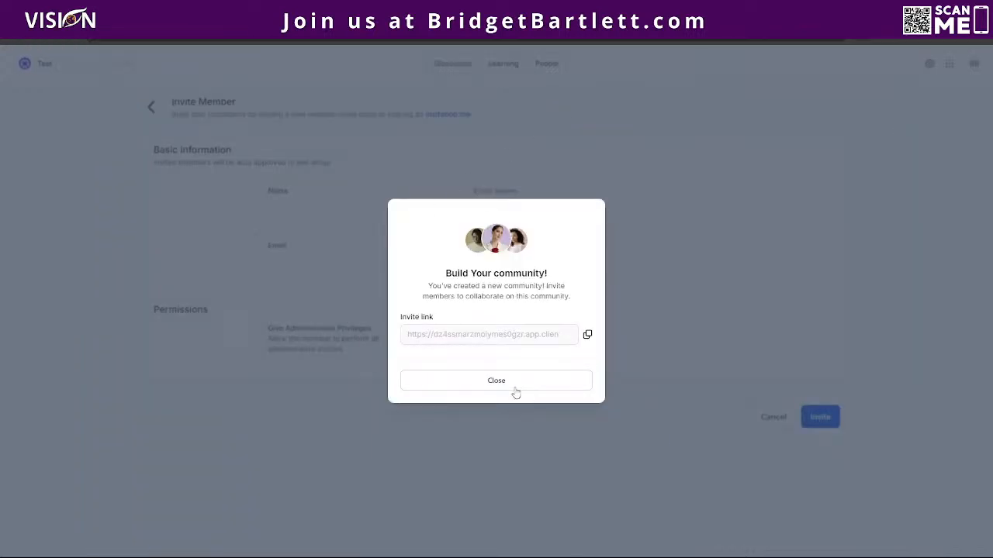
click(515, 389)
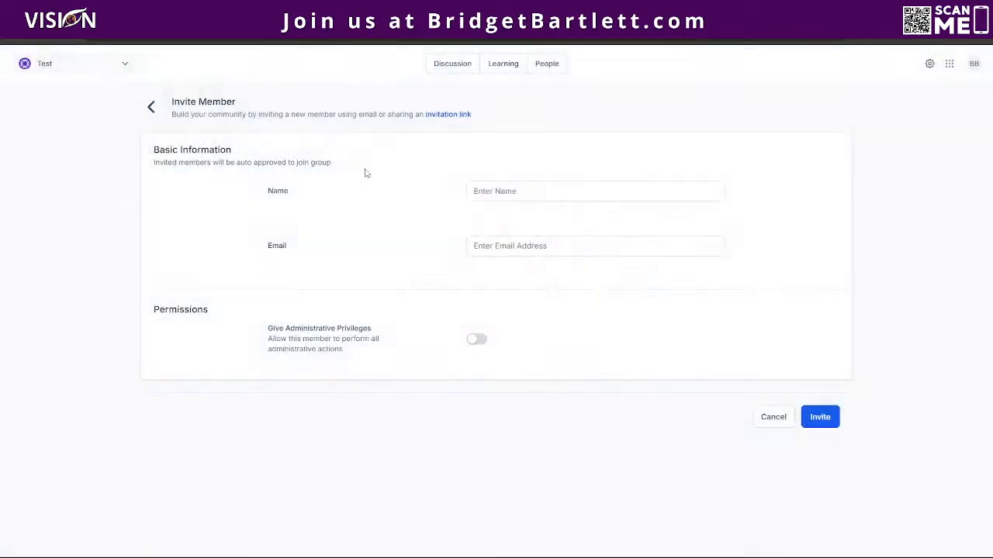
click(550, 67)
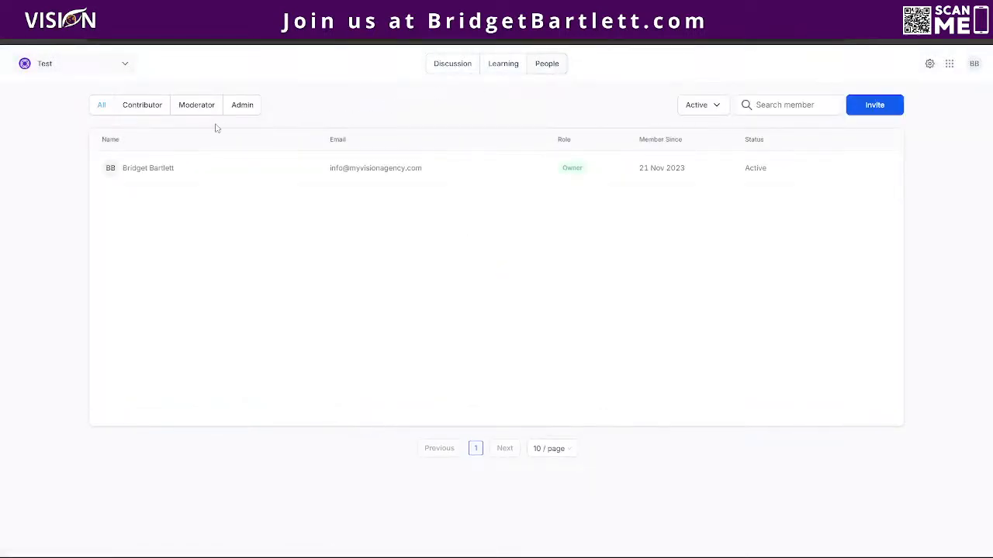
click(696, 105)
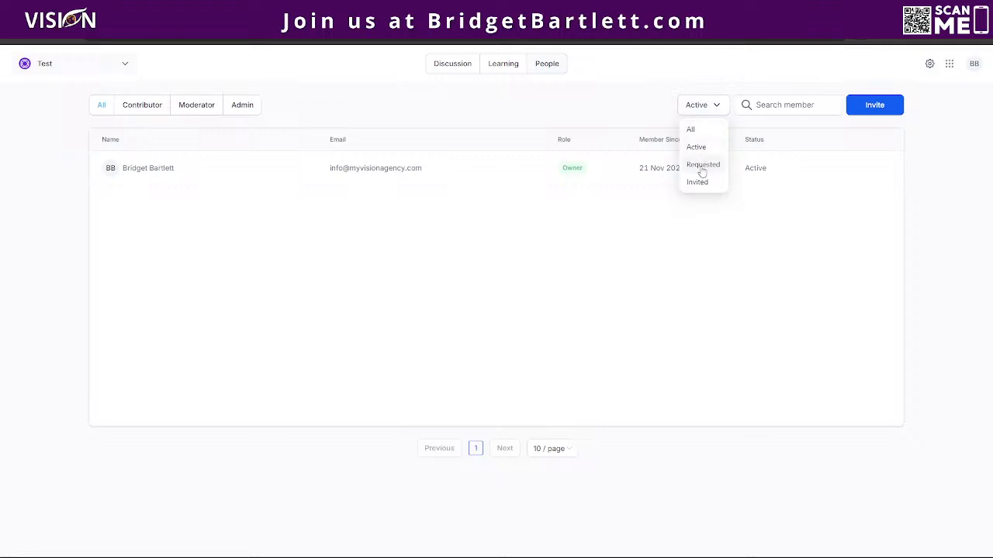
click(702, 164)
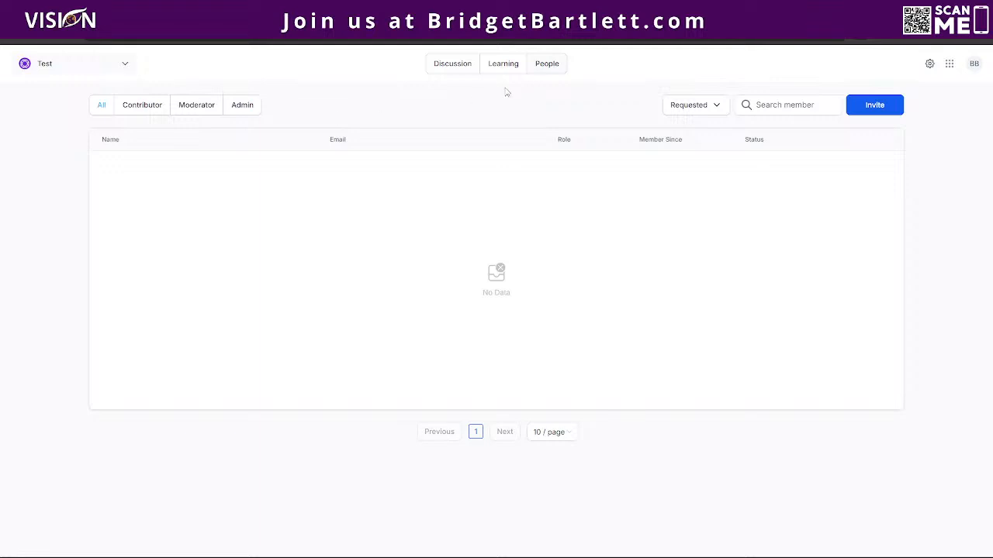
click(47, 64)
click(861, 109)
click(373, 215)
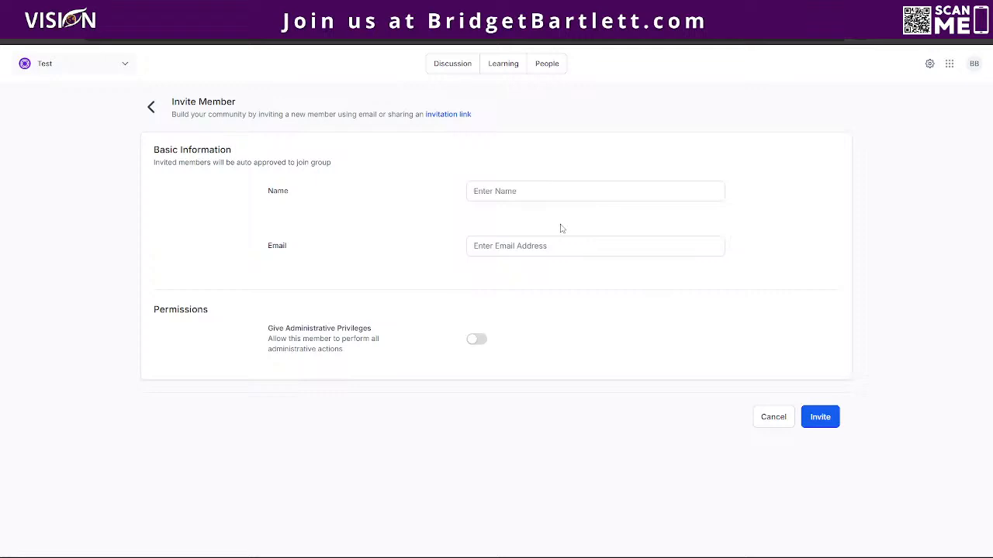
Select the Invite Member form's Email field, leaving name and email blank.
click(547, 244)
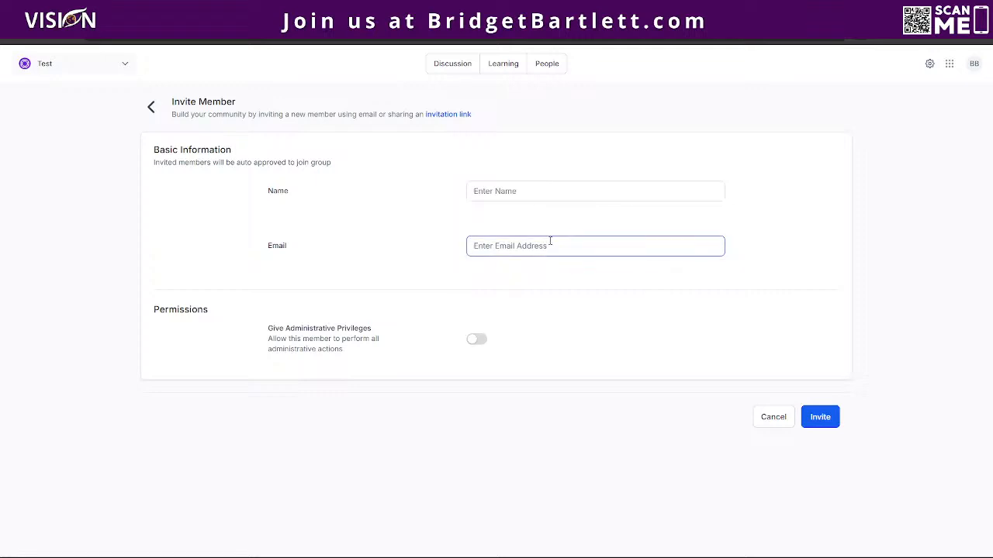
click(460, 266)
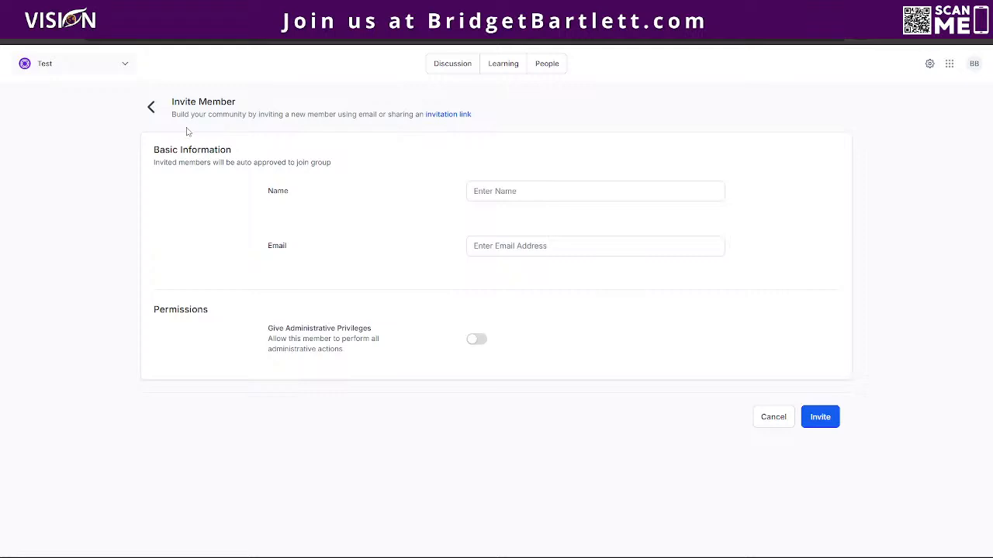